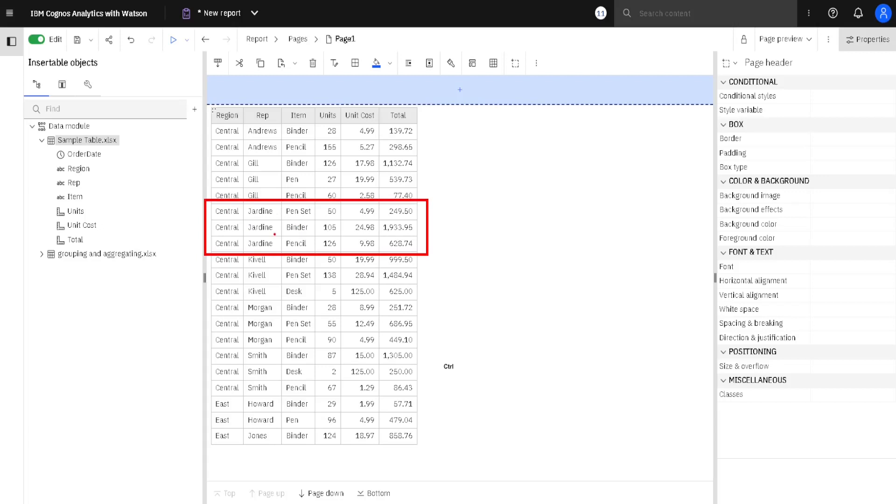
pyautogui.moveTo(320, 253)
pyautogui.mouseDown()
pyautogui.moveTo(310, 233)
pyautogui.moveTo(346, 224)
pyautogui.moveTo(320, 256)
pyautogui.mouseUp()
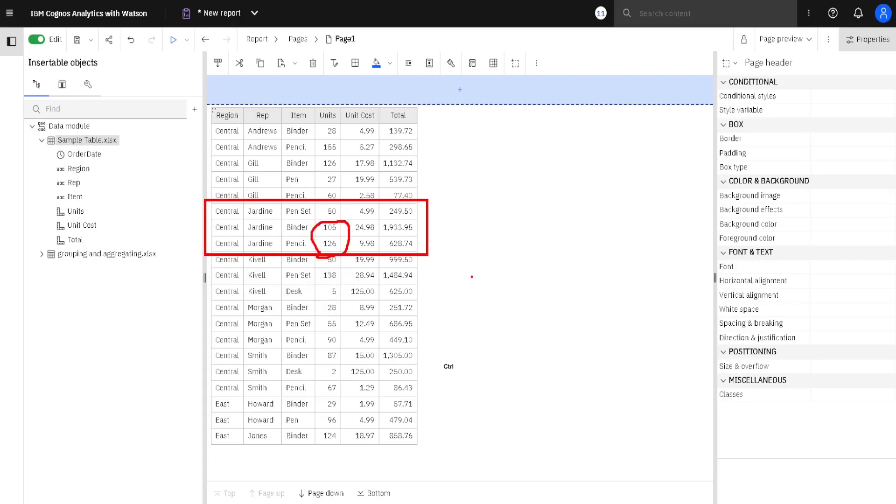
pyautogui.click(473, 278)
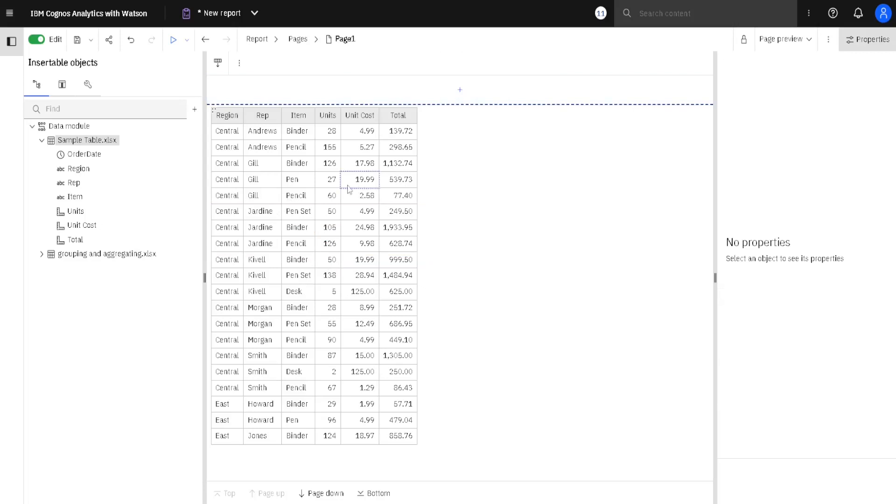
# Open the filters for the list's query from the Region column and start a new combined detail filter.
pyautogui.click(240, 118)
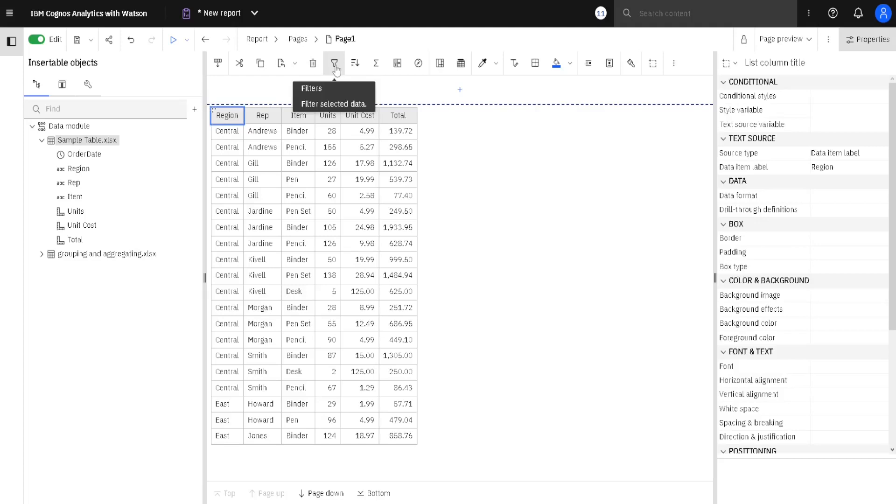
pyautogui.click(335, 68)
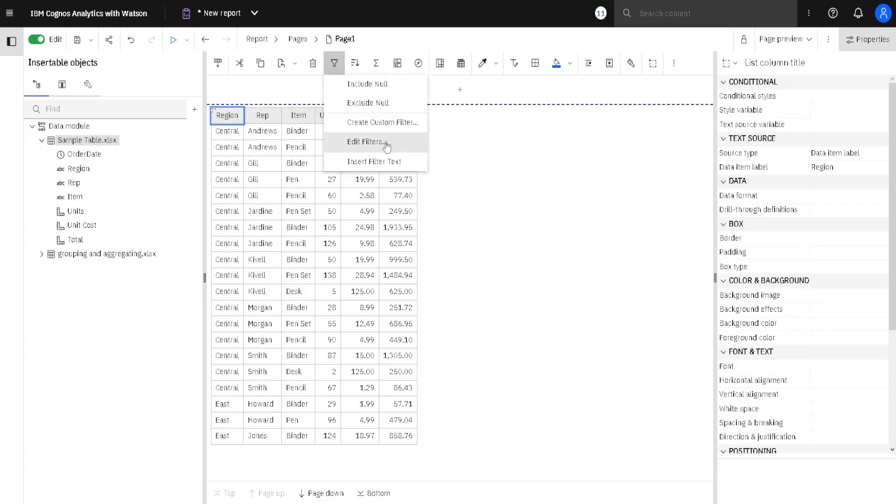
pyautogui.click(368, 142)
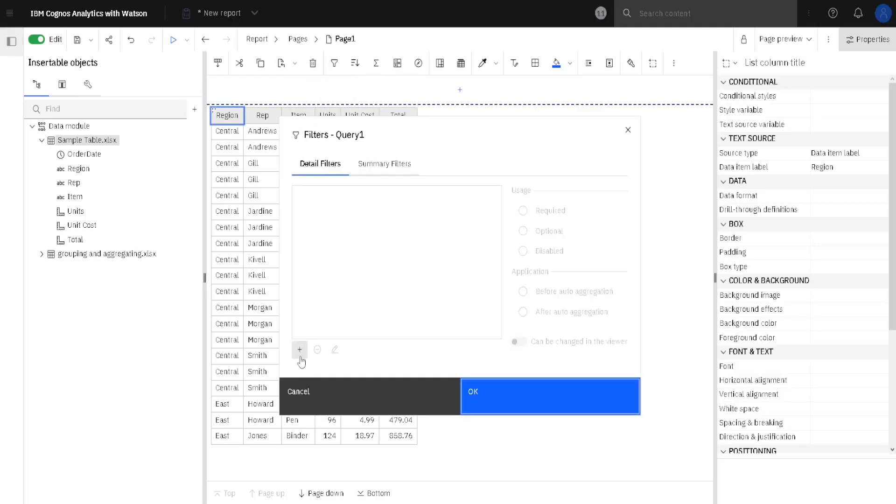
pyautogui.click(301, 354)
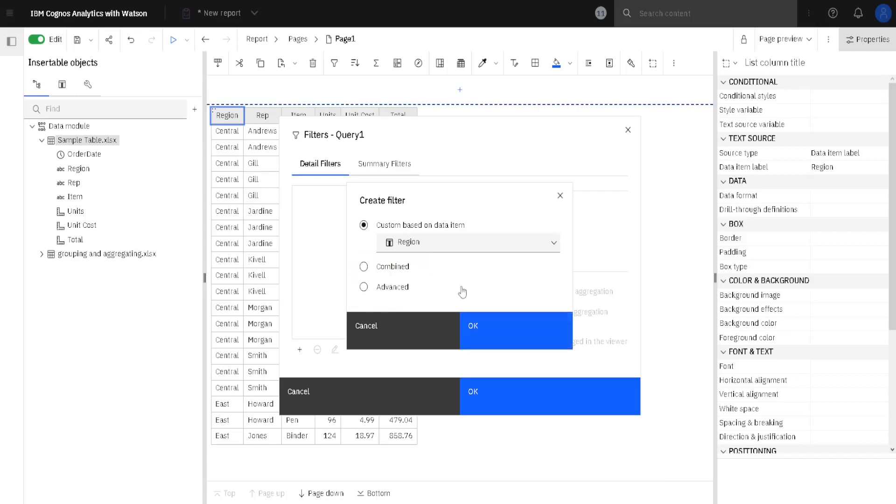
pyautogui.click(364, 268)
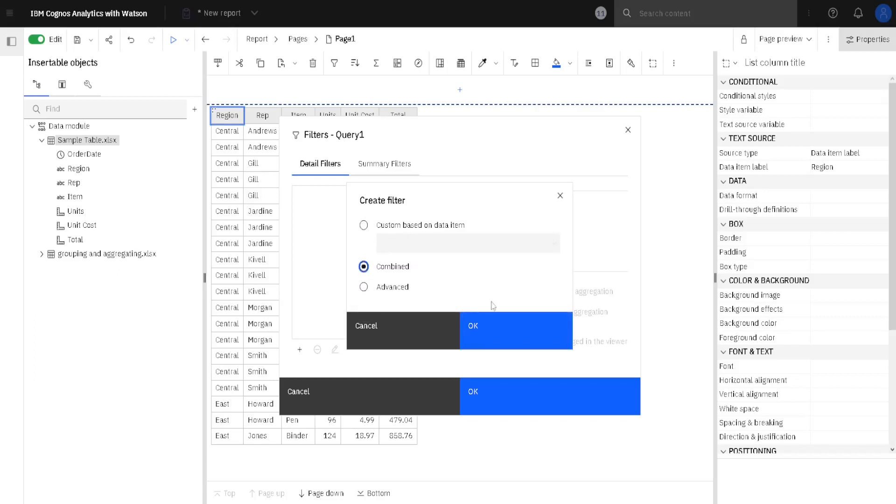
pyautogui.click(491, 334)
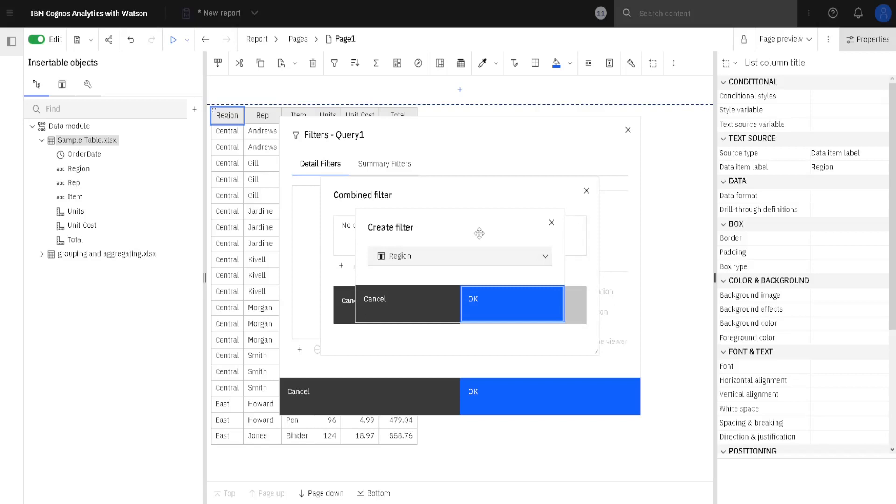
# Add a Region condition to the combined filter that keeps only the value Central.
pyautogui.click(495, 301)
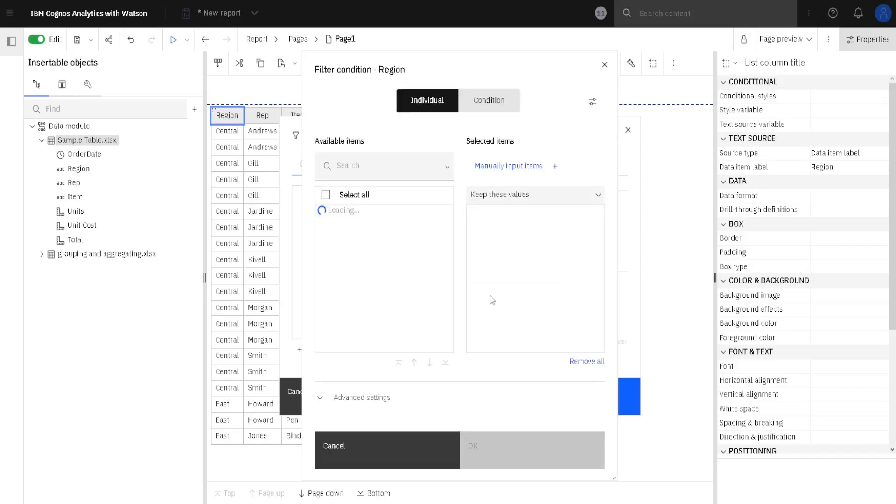
pyautogui.click(326, 216)
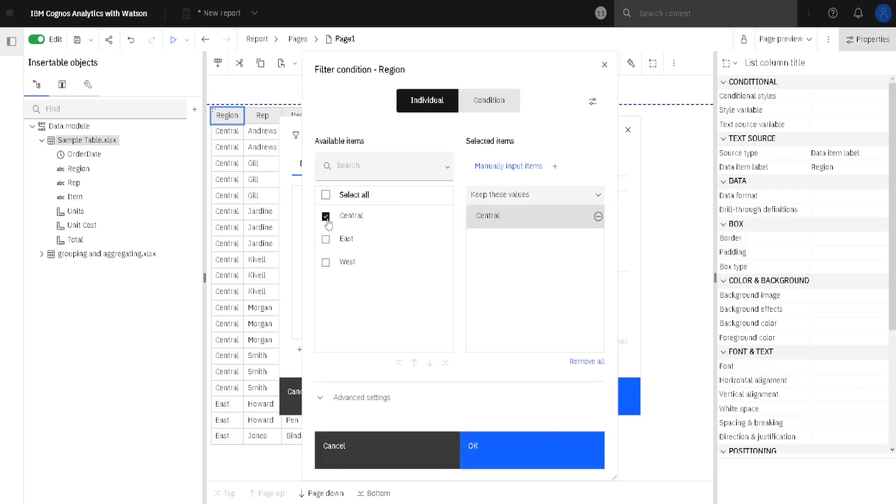
pyautogui.click(509, 454)
pyautogui.moveTo(450, 195)
pyautogui.mouseDown()
pyautogui.moveTo(415, 245)
pyautogui.moveTo(504, 201)
pyautogui.moveTo(449, 196)
pyautogui.mouseUp()
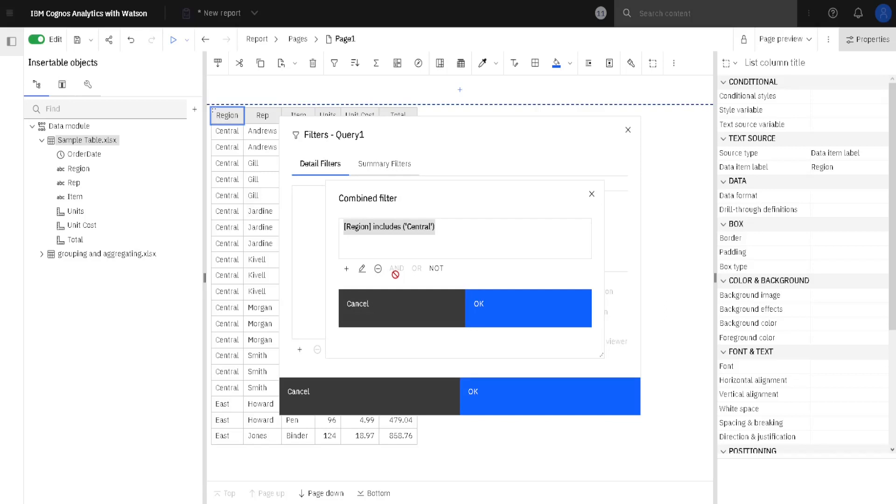
pyautogui.hotkey('ctrl', '2')
pyautogui.moveTo(389, 255)
pyautogui.mouseDown()
pyautogui.moveTo(396, 276)
pyautogui.moveTo(458, 278)
pyautogui.mouseUp()
pyautogui.press('Escape')
# Add a Rep condition to the combined filter that keeps only the fourth rep among the available values.
pyautogui.click(347, 271)
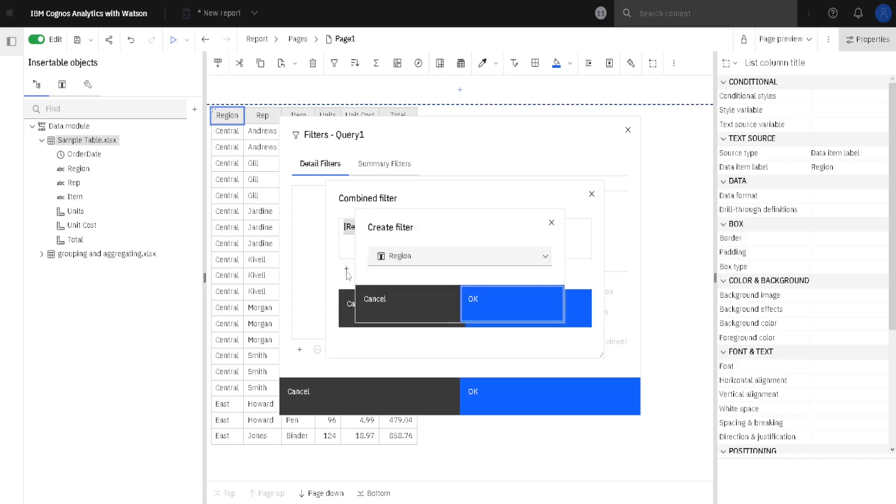
pyautogui.click(540, 257)
pyautogui.click(405, 297)
pyautogui.click(490, 304)
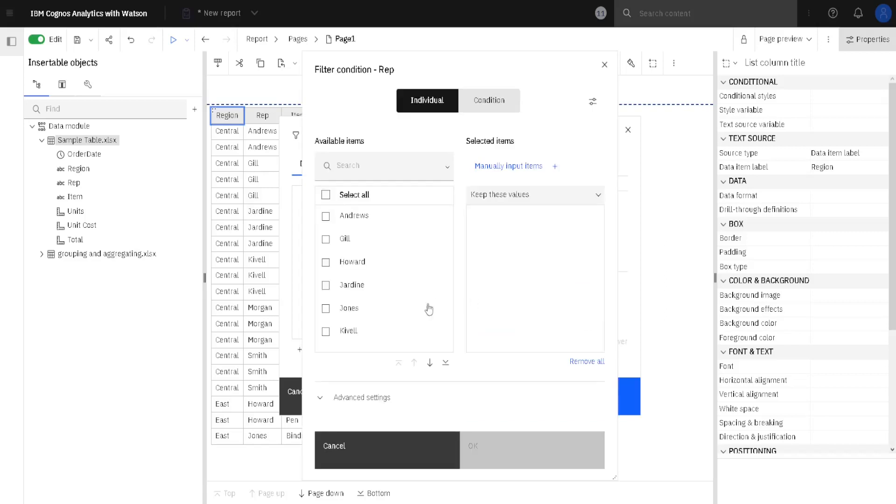
pyautogui.click(326, 286)
pyautogui.click(520, 437)
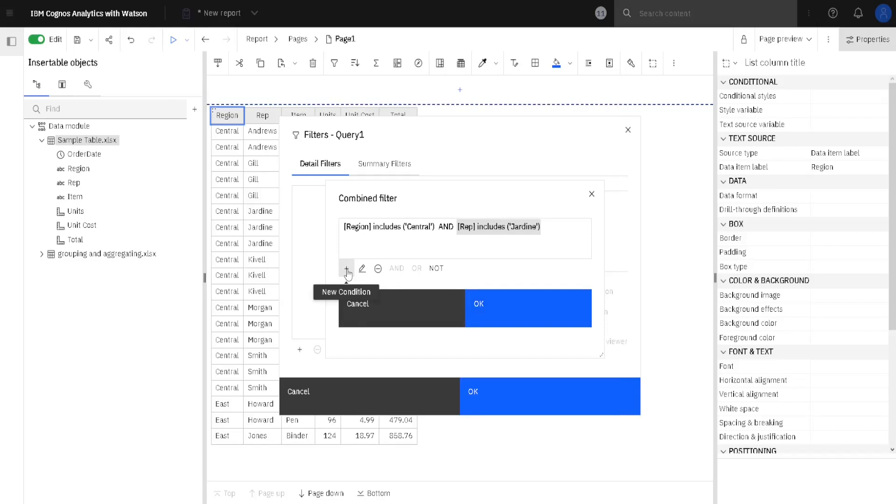
# Add a Units condition to the combined filter that keeps values greater than 100.
pyautogui.click(347, 270)
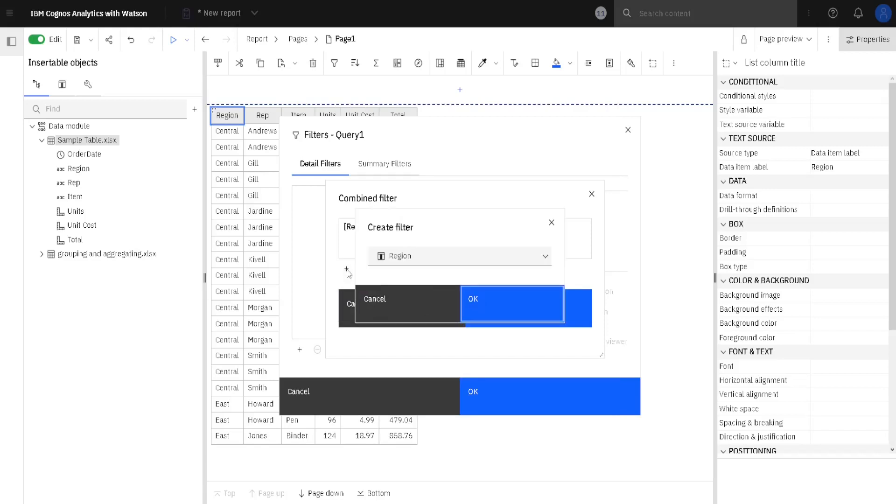
pyautogui.click(545, 261)
pyautogui.click(481, 333)
pyautogui.click(488, 300)
pyautogui.click(478, 184)
pyautogui.write('100')
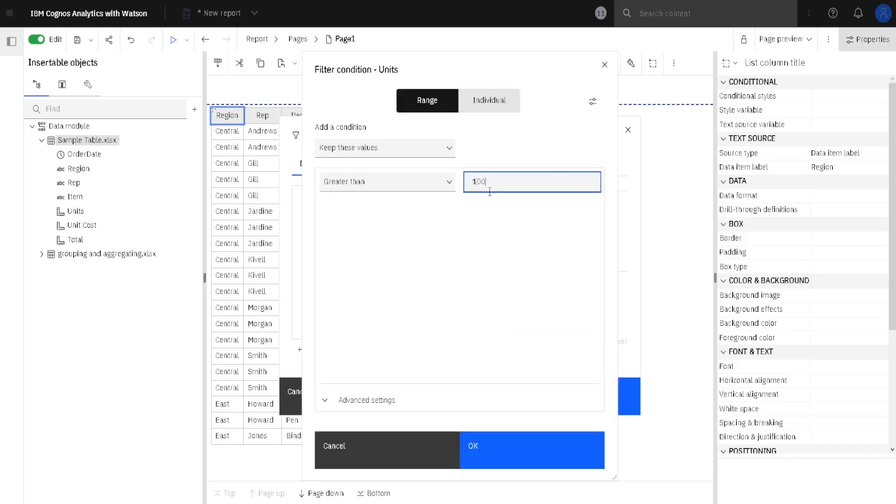
pyautogui.click(511, 448)
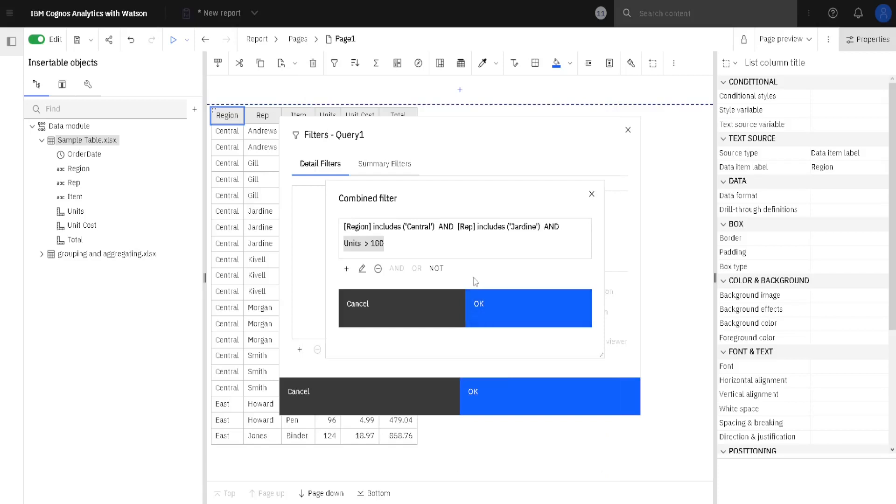
# Check the AND operators joining the three conditions and apply the combined filter to the list.
pyautogui.click(446, 227)
pyautogui.click(552, 227)
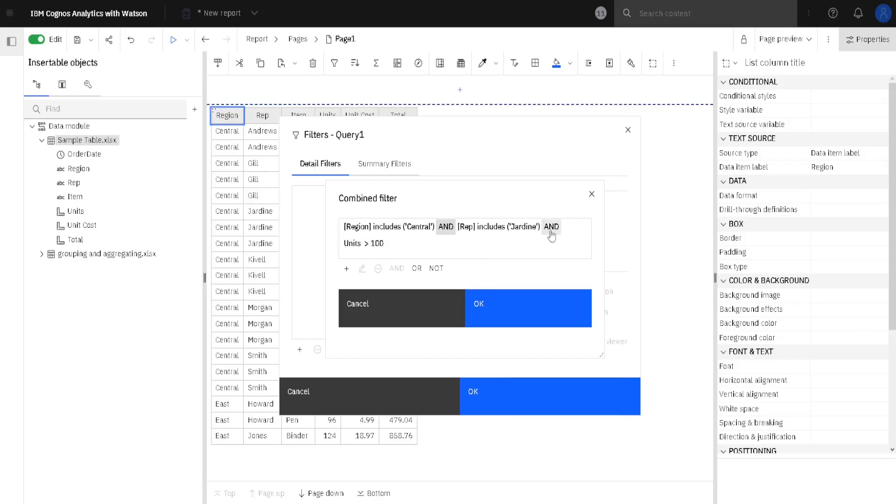
pyautogui.click(501, 317)
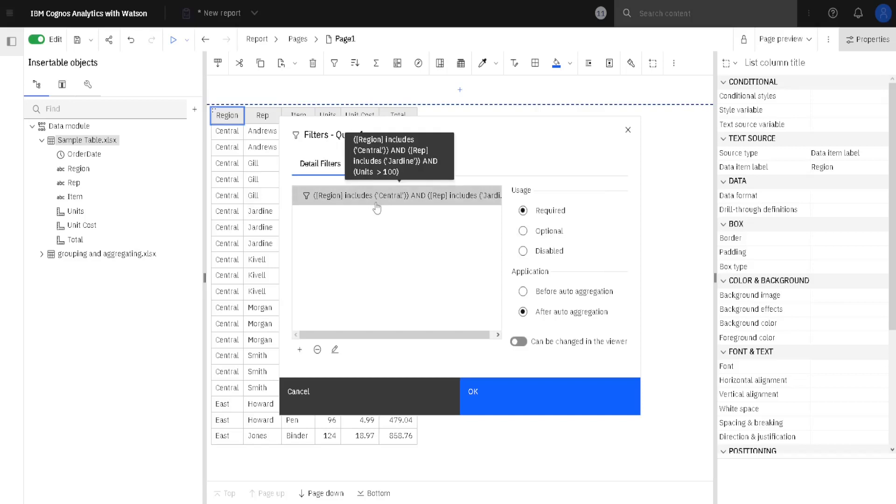
pyautogui.click(526, 396)
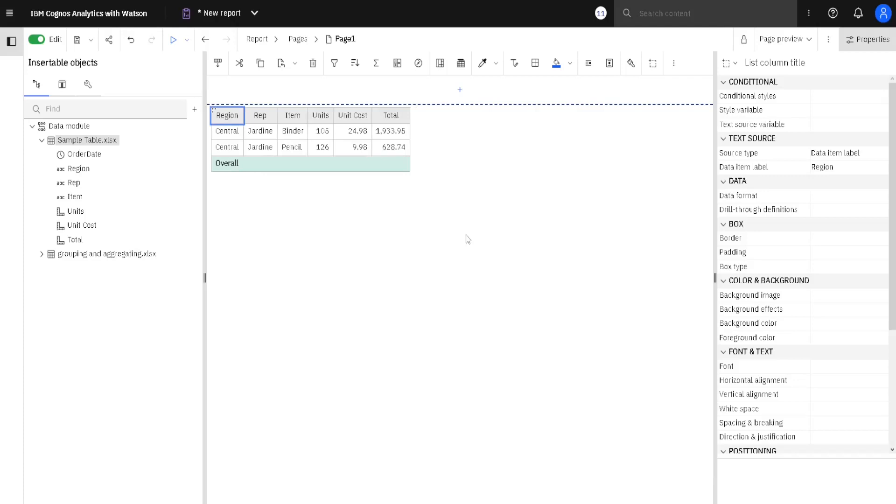
# Reopen the query's existing combined detail filter for editing.
pyautogui.click(336, 70)
pyautogui.click(396, 165)
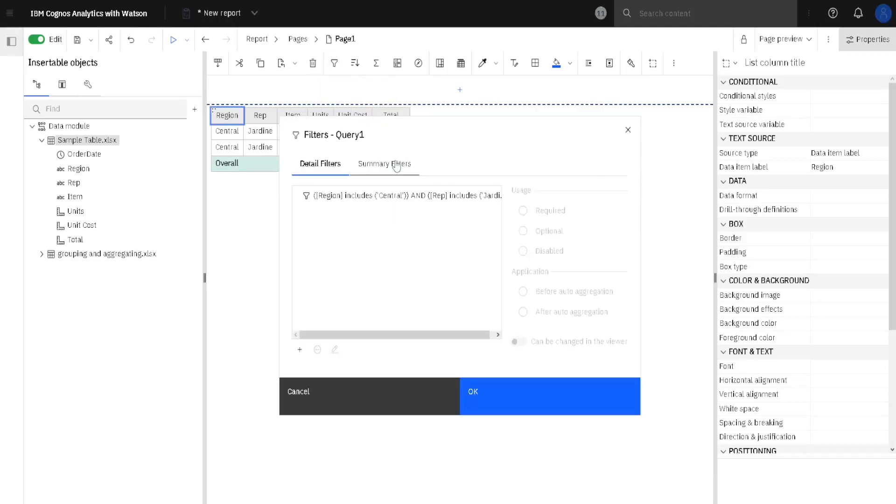
pyautogui.click(404, 201)
pyautogui.doubleClick(404, 200)
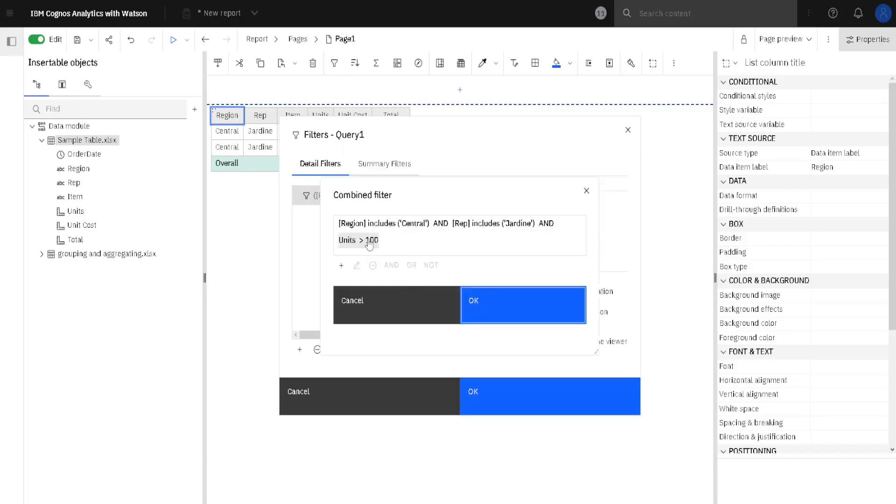
# Examine the settings of the Rep condition in the combined filter and leave them without changes.
pyautogui.click(369, 240)
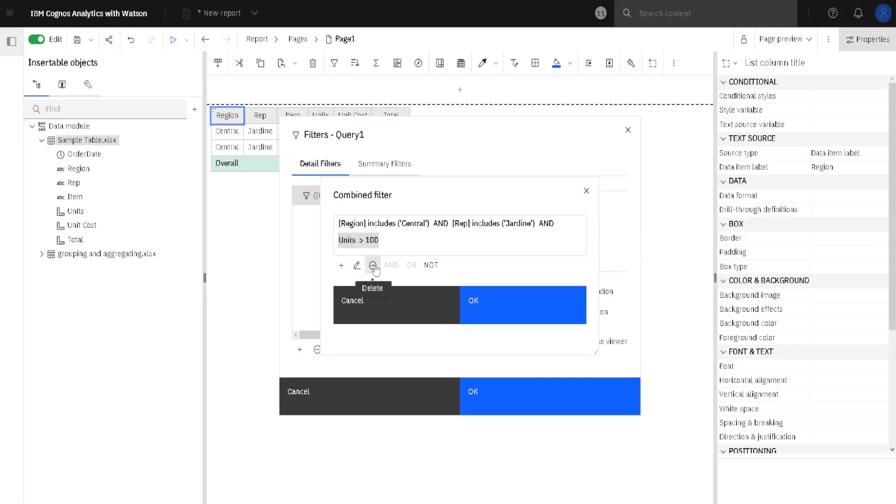
pyautogui.click(498, 226)
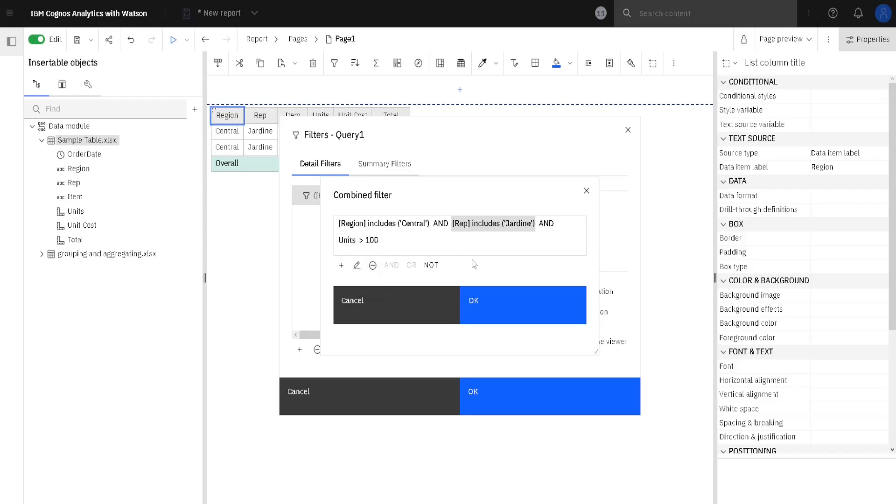
pyautogui.click(358, 267)
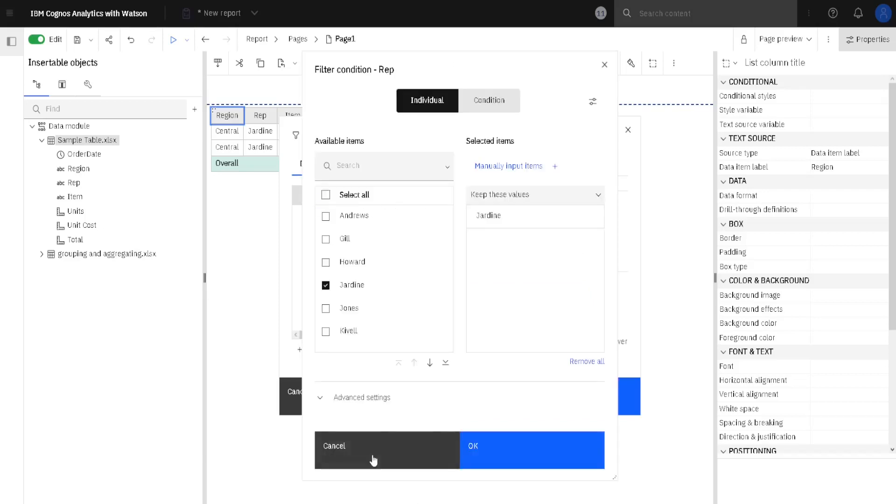
pyautogui.click(370, 457)
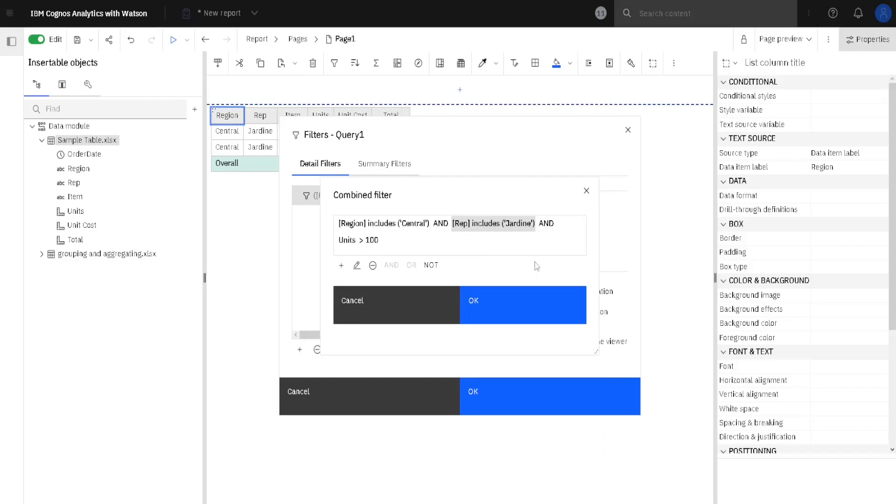
# Change the operator between the Rep condition and the Units > 100 condition from AND to OR.
pyautogui.click(546, 224)
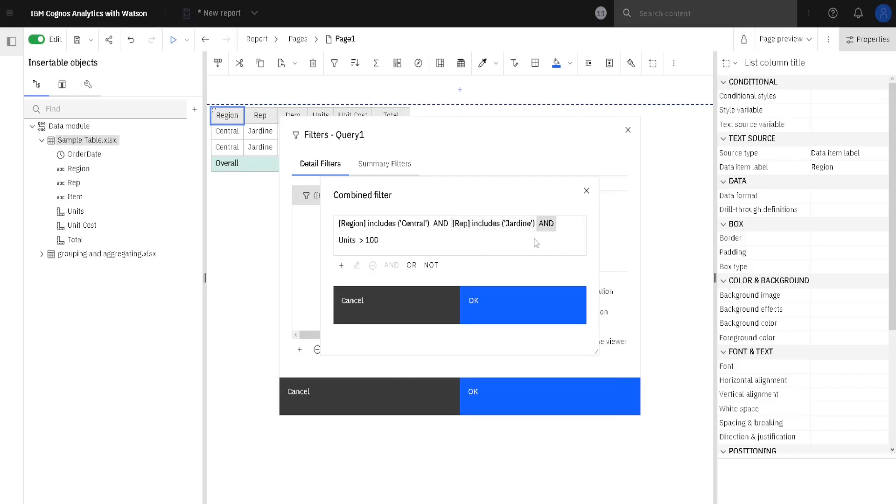
pyautogui.click(412, 267)
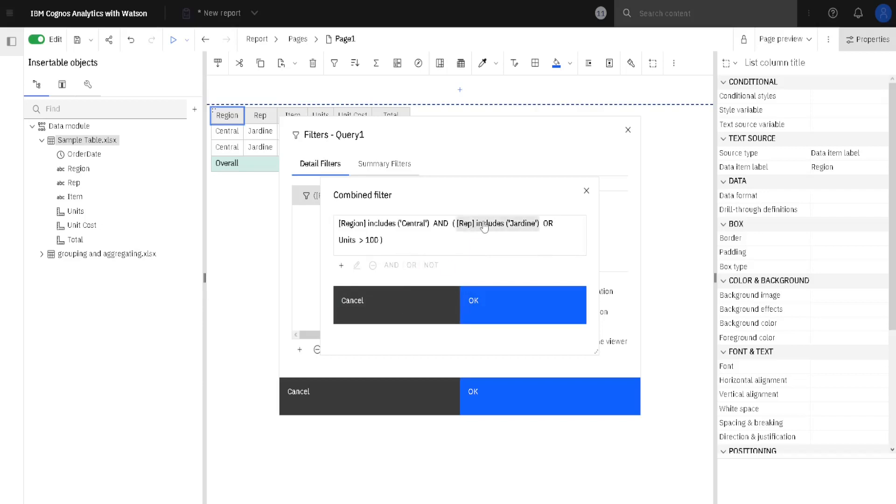
pyautogui.click(367, 247)
pyautogui.click(547, 223)
pyautogui.hotkey('ctrl', '2')
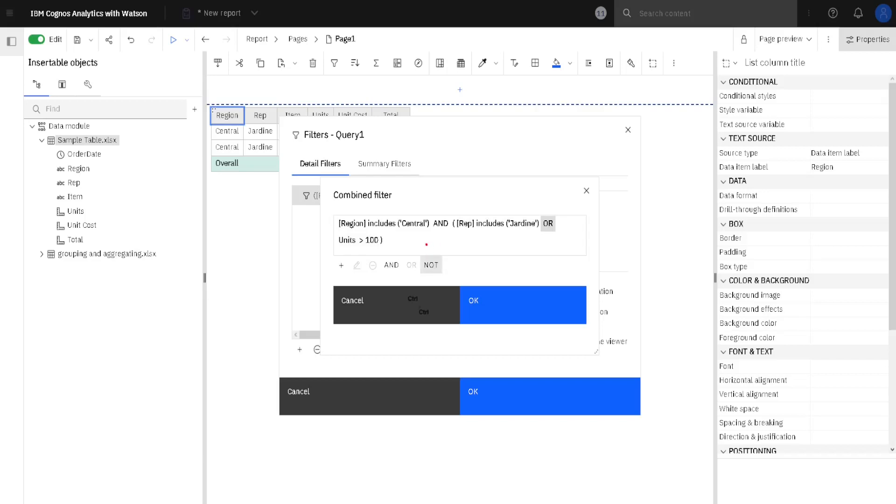
pyautogui.moveTo(326, 253)
pyautogui.mouseDown()
pyautogui.moveTo(344, 225)
pyautogui.moveTo(562, 210)
pyautogui.mouseUp()
pyautogui.moveTo(457, 216); pyautogui.dragTo(452, 228)
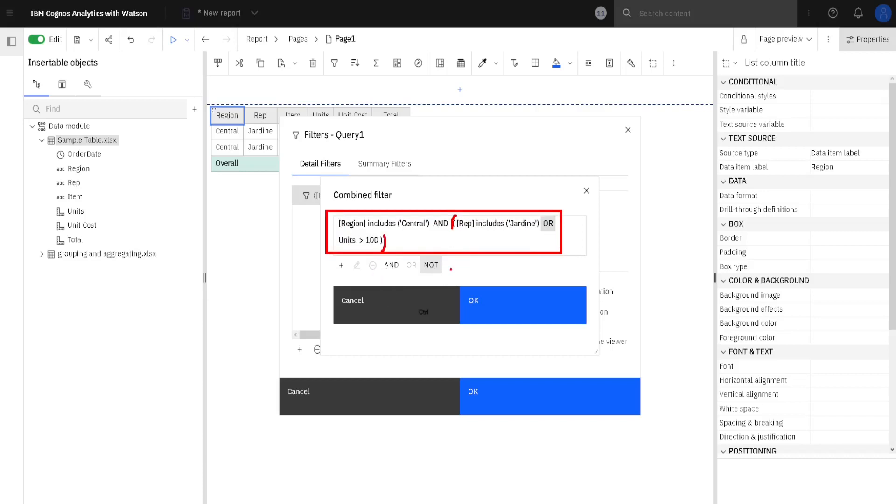
pyautogui.press('Escape')
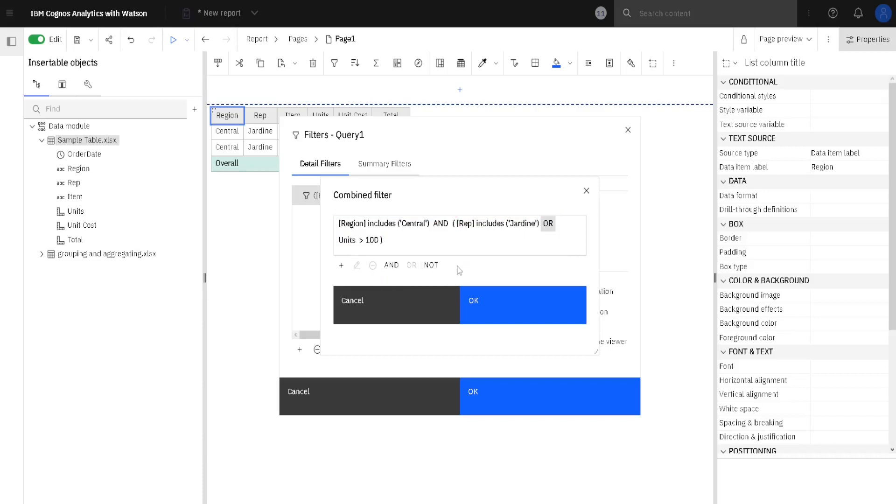
# Group the Units > 100 condition with the Region condition using OR, and select the Units condition.
pyautogui.click(369, 240)
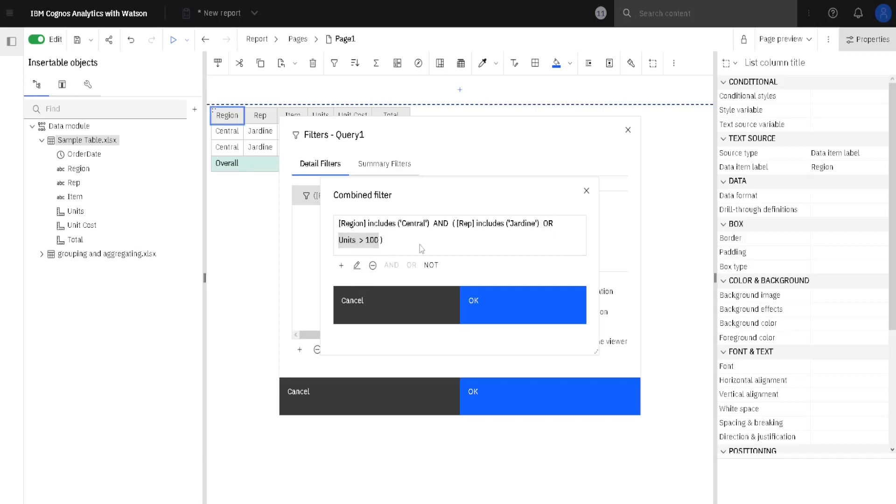
pyautogui.keyDown('ctrl'); pyautogui.click(404, 232); pyautogui.keyUp('ctrl')
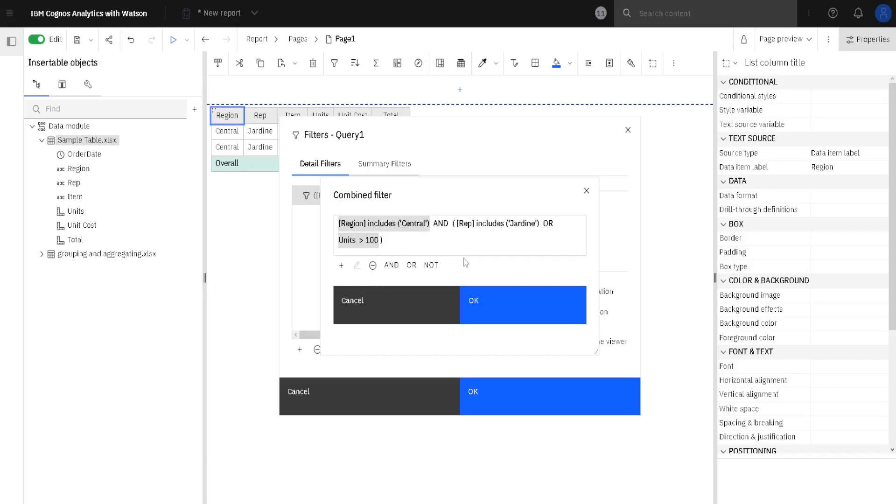
pyautogui.click(411, 266)
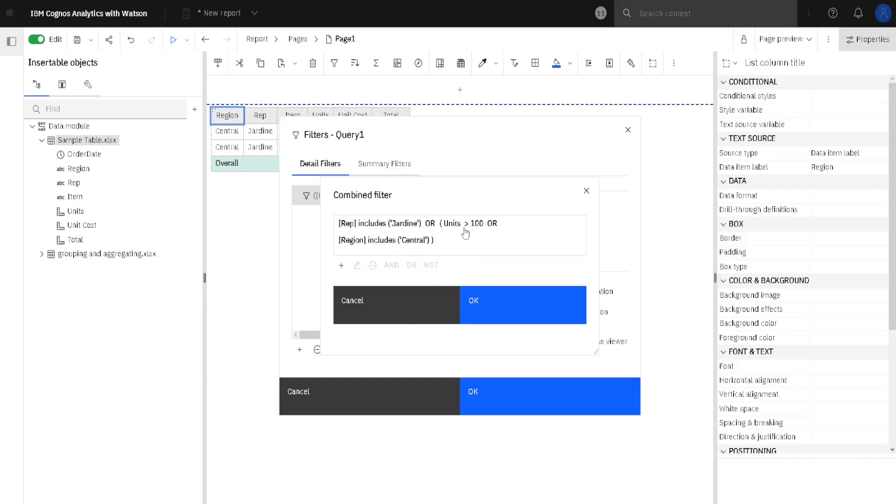
pyautogui.click(449, 240)
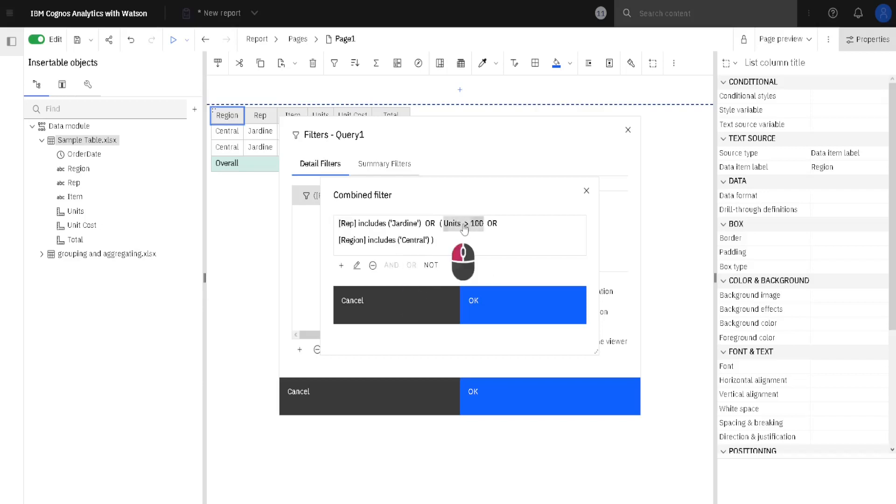
# Join the Rep condition to the Units/Region group with AND, negate the Rep condition with NOT, and apply the combined filter.
pyautogui.click(493, 225)
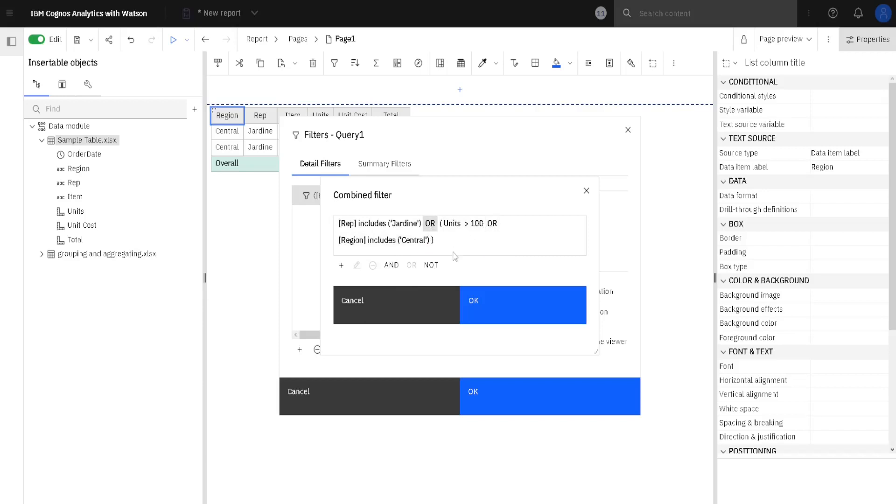
pyautogui.click(392, 265)
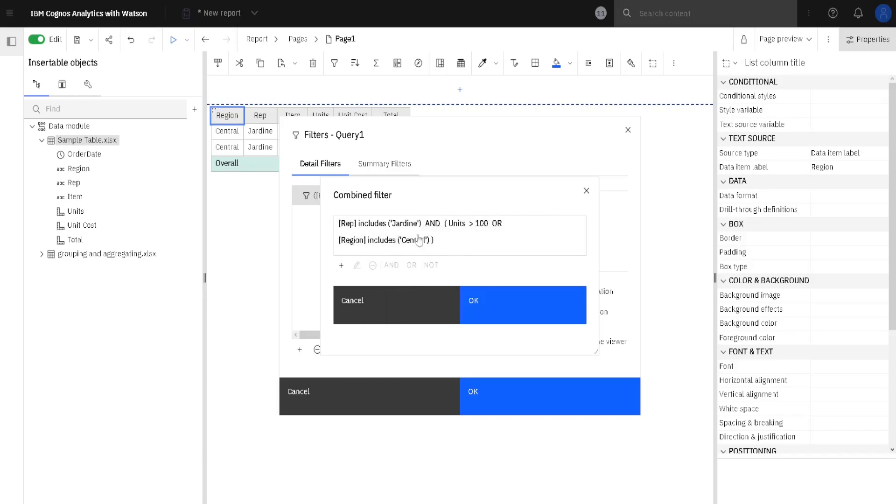
pyautogui.click(405, 229)
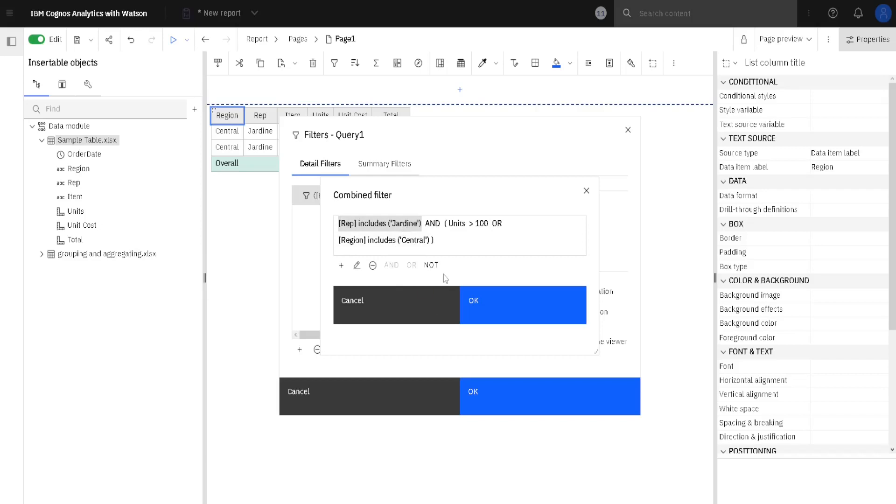
pyautogui.click(431, 267)
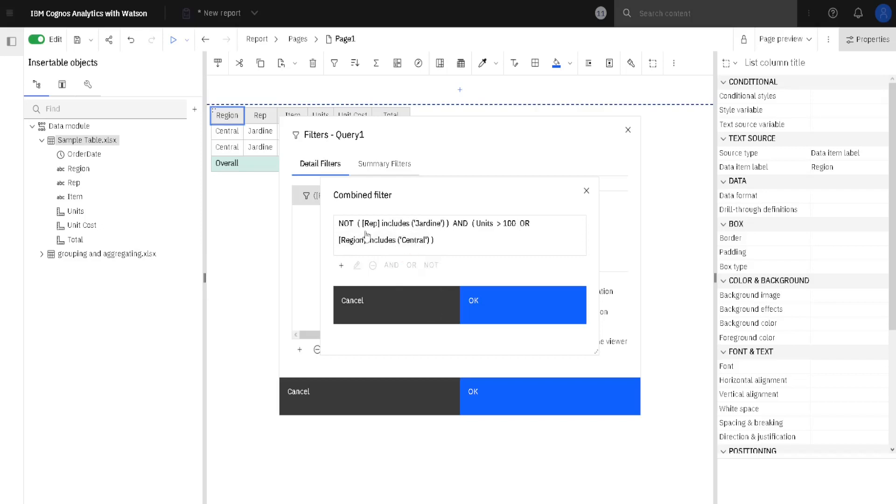
pyautogui.click(503, 301)
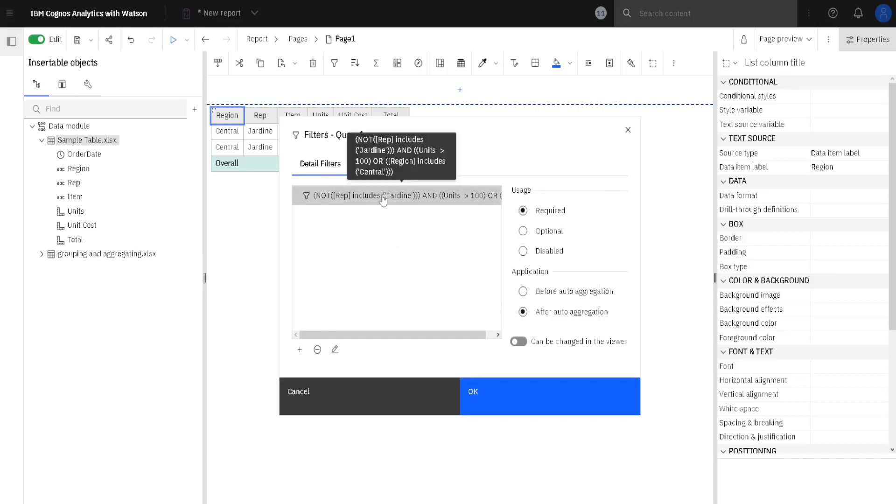
pyautogui.click(509, 389)
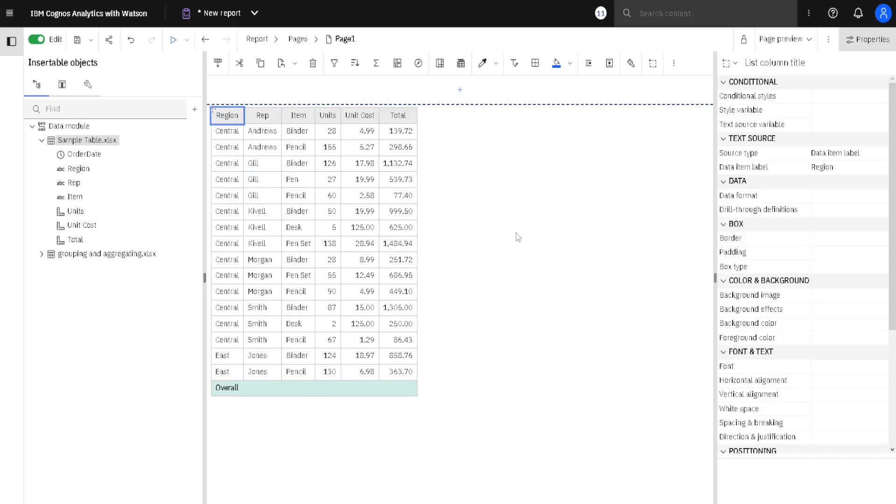
# Reopen the detail filters of Query1 and remove the existing combined filter.
pyautogui.hotkey('ctrl', 'z')
pyautogui.click(339, 72)
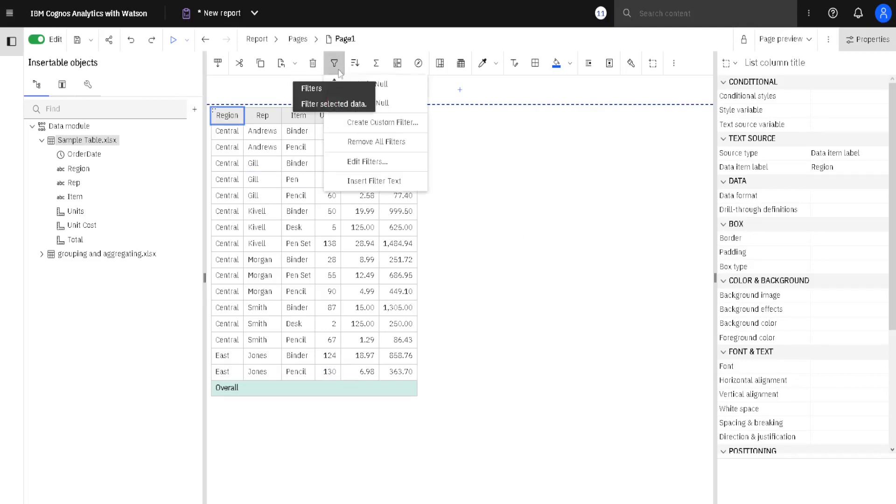
pyautogui.click(397, 168)
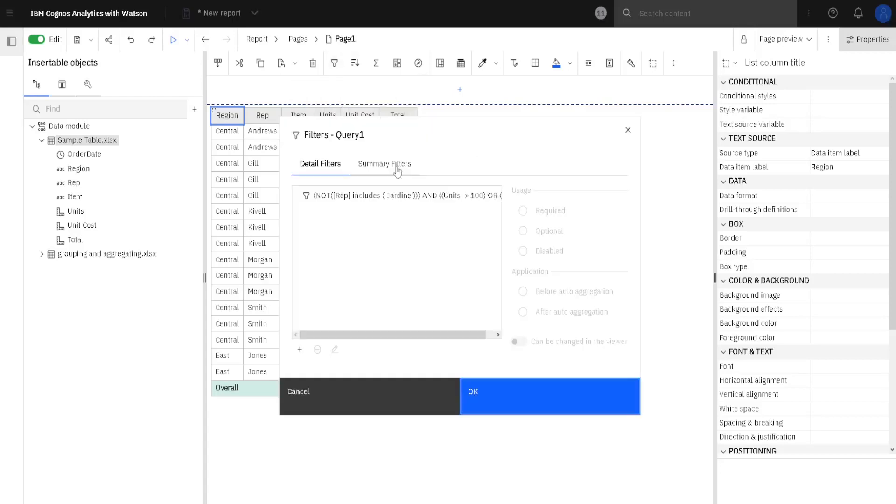
pyautogui.click(380, 196)
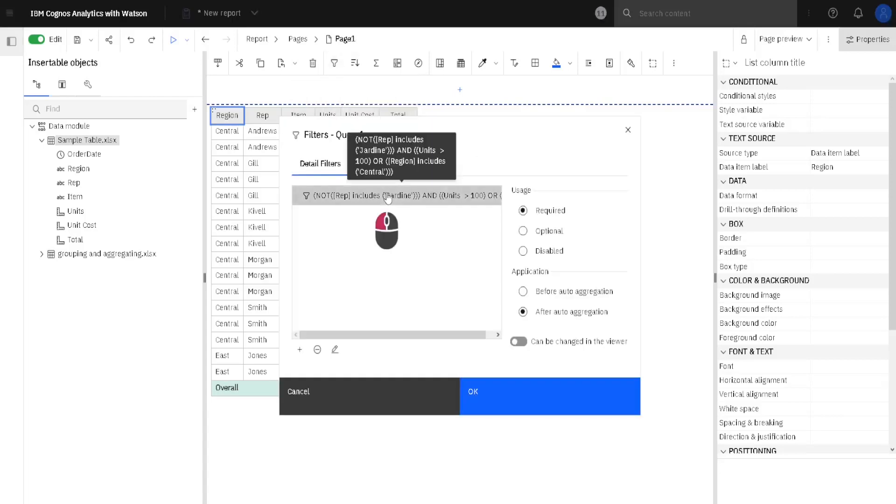
pyautogui.click(318, 350)
# Start a new detail filter of the Advanced type for Query1.
pyautogui.click(300, 351)
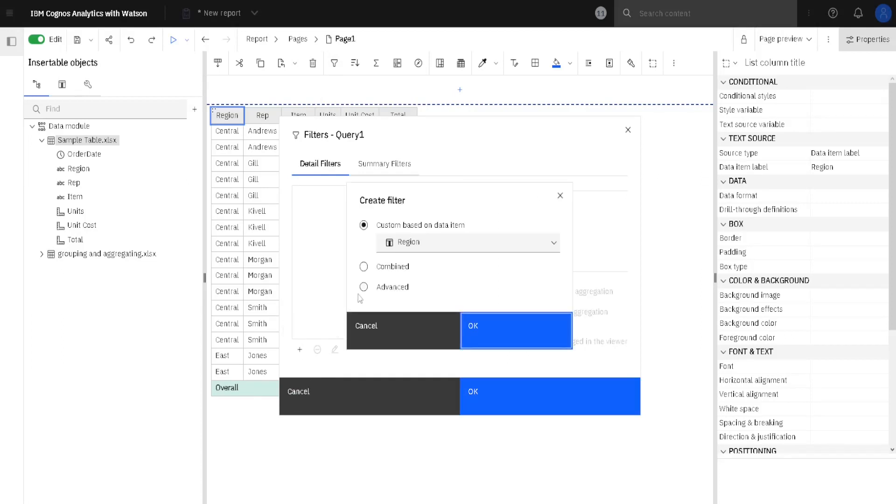
pyautogui.click(365, 293)
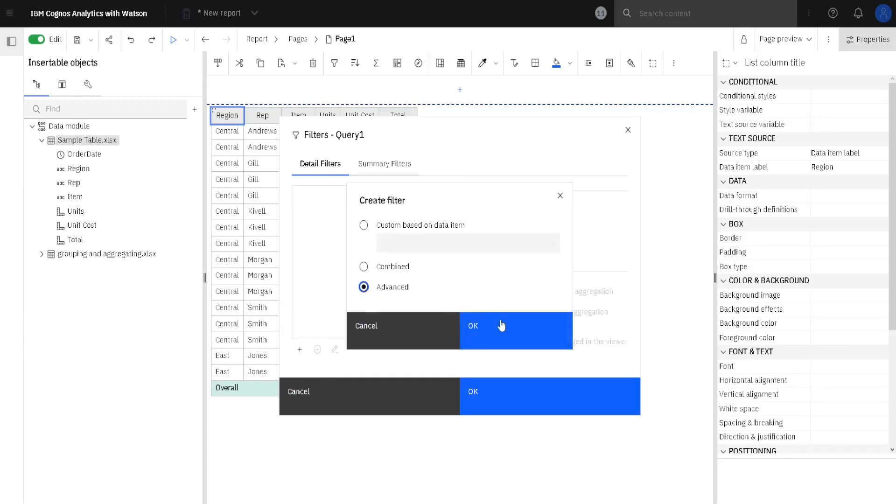
pyautogui.click(506, 336)
pyautogui.moveTo(452, 89); pyautogui.dragTo(402, 92)
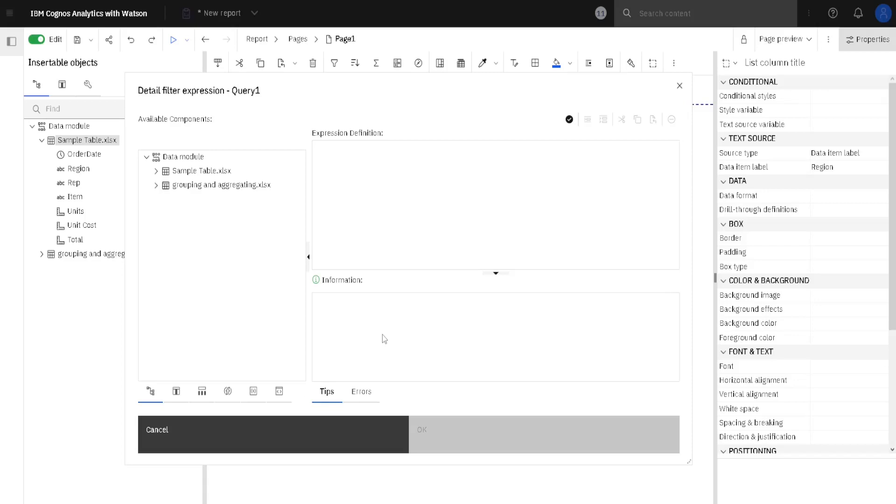
pyautogui.hotkey('ctrl', '2')
pyautogui.moveTo(301, 271)
pyautogui.mouseDown()
pyautogui.moveTo(485, 136)
pyautogui.moveTo(672, 136)
pyautogui.moveTo(685, 124)
pyautogui.mouseUp()
pyautogui.press('Escape')
pyautogui.write('vfvfvv')
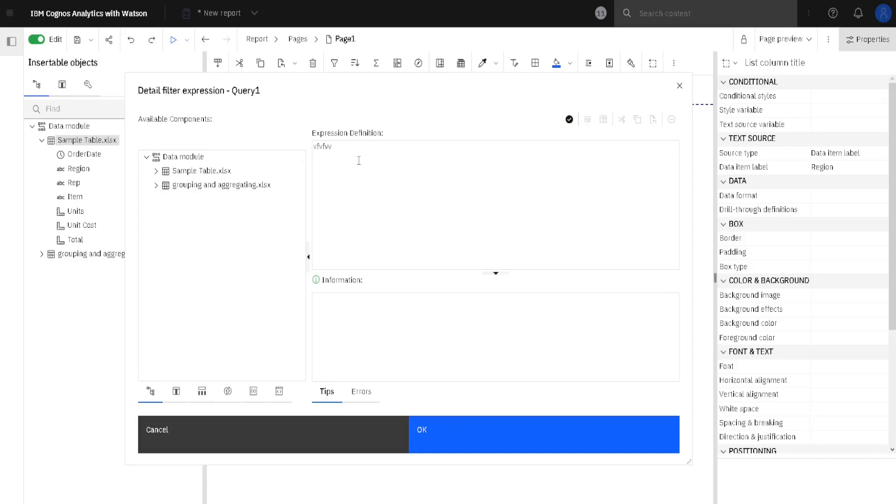
pyautogui.press('BackSpace')
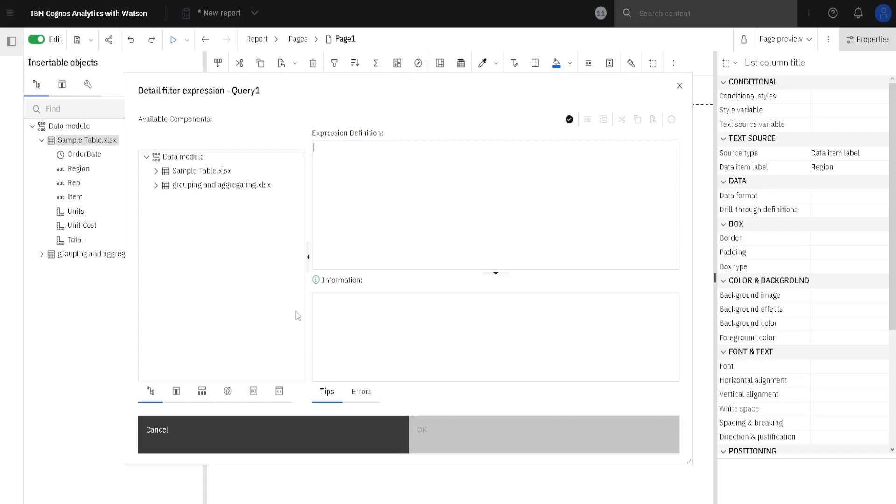
pyautogui.hotkey('ctrl', '2')
pyautogui.moveTo(134, 405)
pyautogui.mouseDown()
pyautogui.moveTo(194, 103)
pyautogui.moveTo(314, 146)
pyautogui.moveTo(312, 136)
pyautogui.mouseUp()
pyautogui.press('Escape')
# Examine the components available for the filter expression: the Sample Table.xlsx source, data items, queries, operators and Block Functions.
pyautogui.click(156, 171)
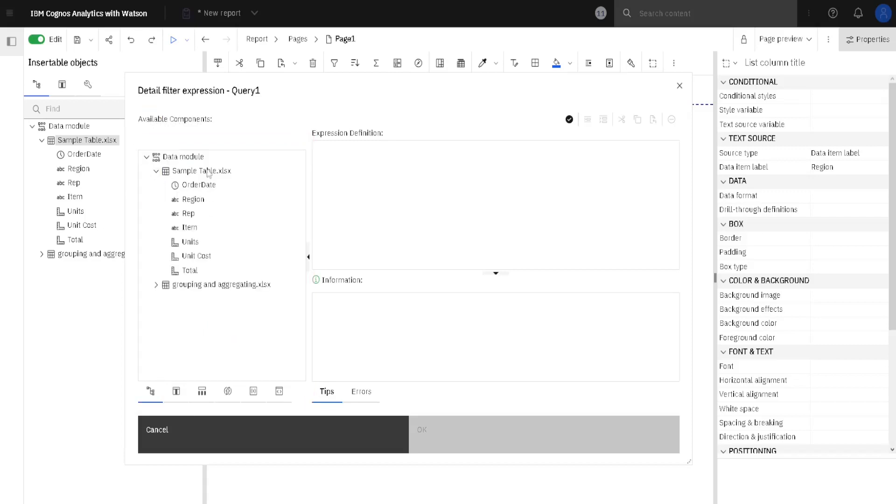
pyautogui.click(176, 393)
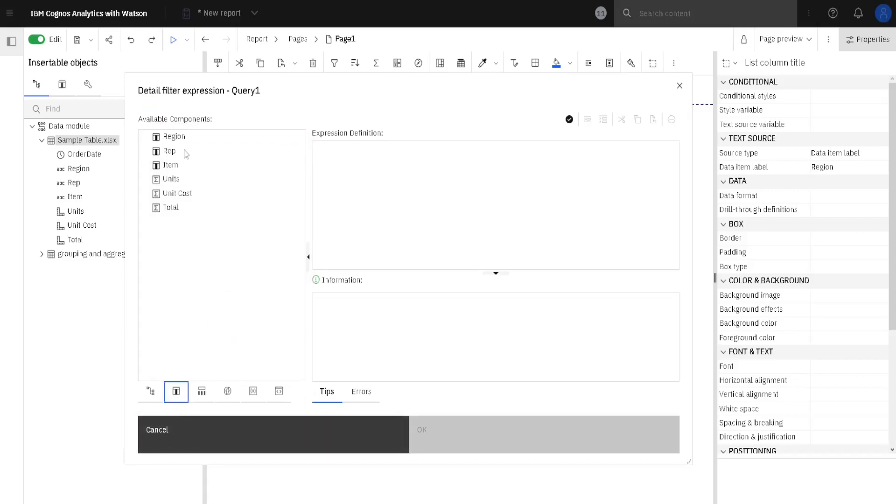
pyautogui.moveTo(254, 90); pyautogui.dragTo(396, 136)
pyautogui.moveTo(462, 130); pyautogui.dragTo(237, 83)
pyautogui.click(167, 389)
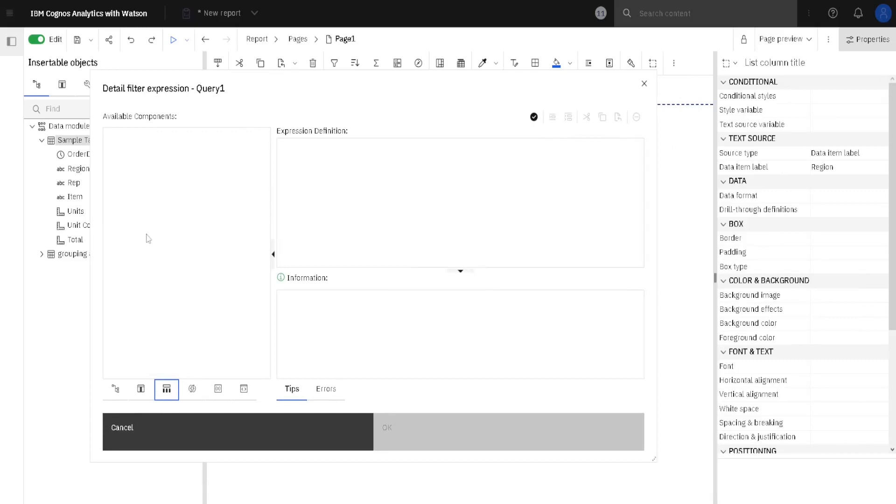
pyautogui.click(192, 392)
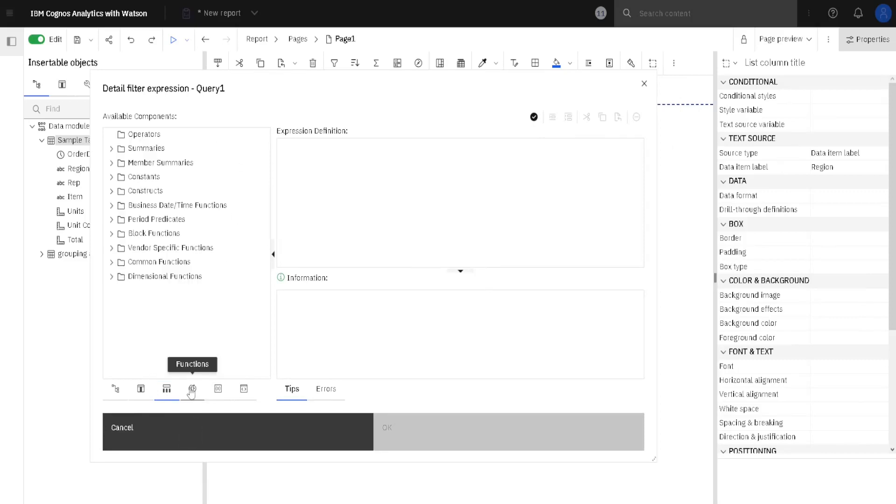
pyautogui.click(112, 135)
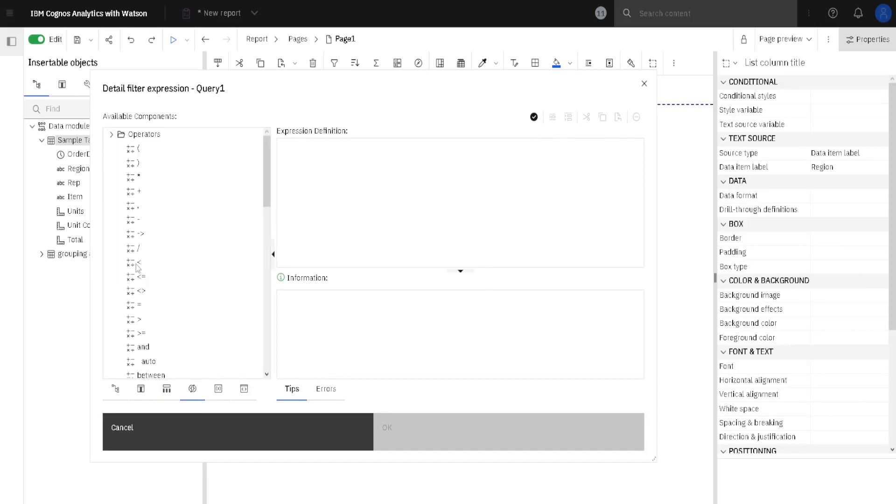
pyautogui.scroll(-10, 159, 295)
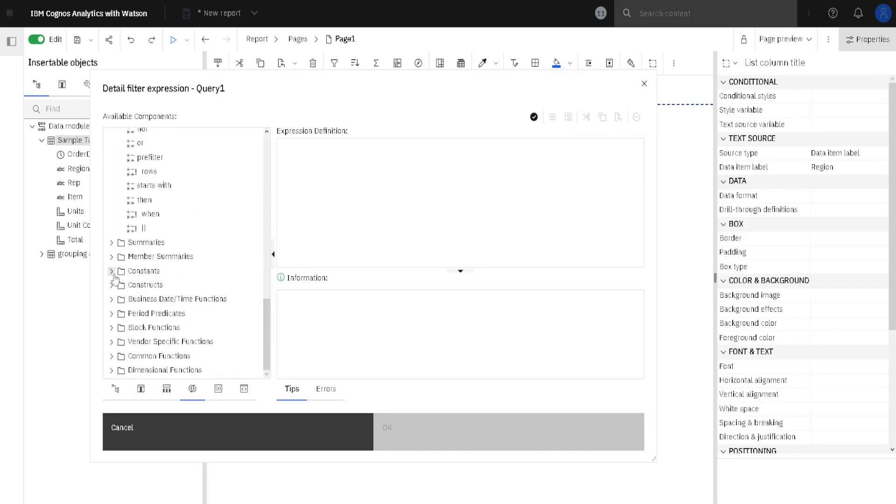
pyautogui.click(117, 329)
pyautogui.scroll(-1, 187, 336)
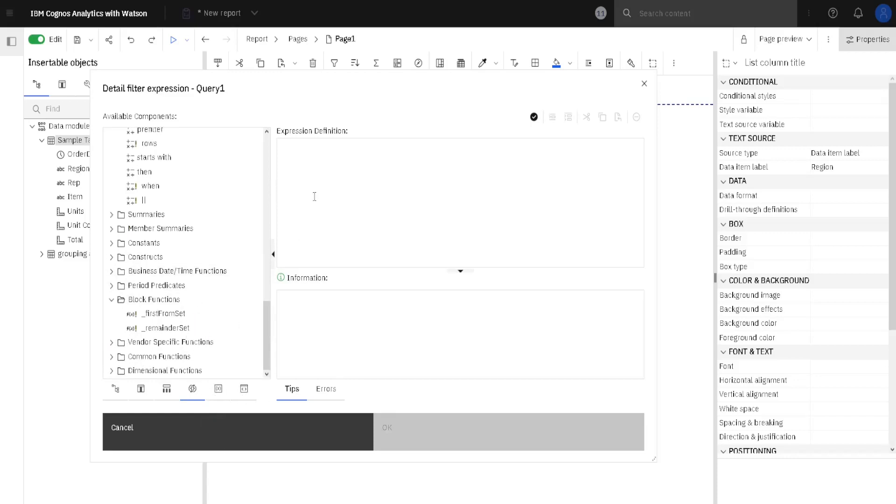
# Build the first condition of the expression as [Region]='Central' using the Region data item.
pyautogui.click(140, 389)
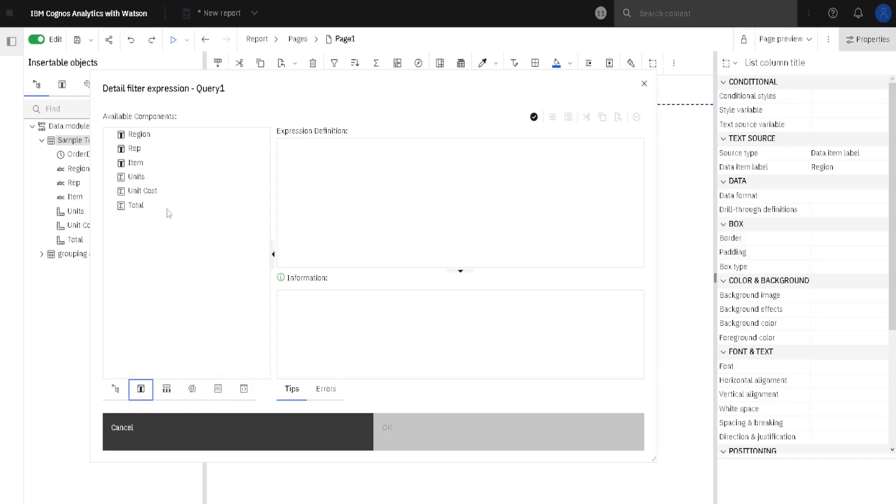
pyautogui.moveTo(150, 140); pyautogui.dragTo(338, 183)
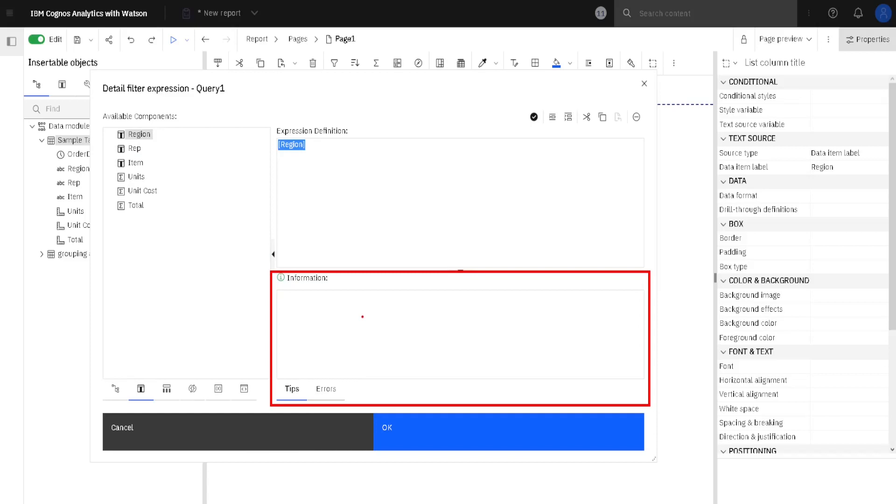
pyautogui.click(322, 154)
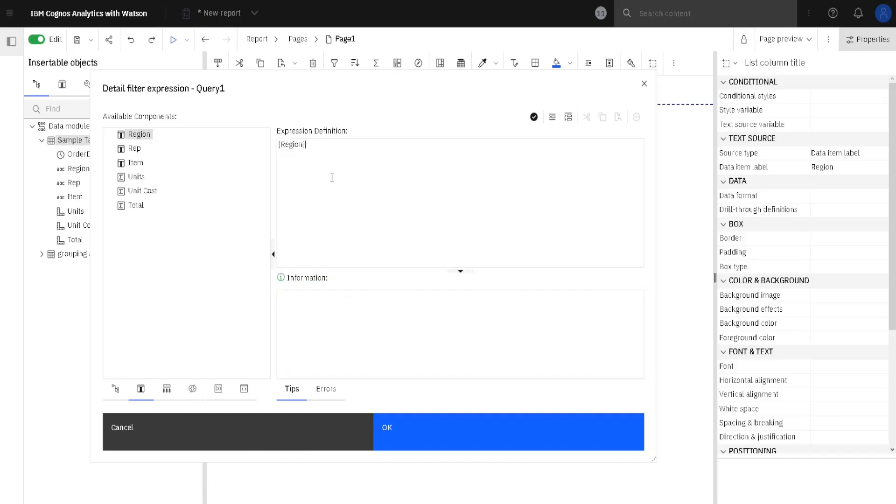
pyautogui.write("='Central")
# Insert the and operator from the Operators functions after the Region condition.
pyautogui.click(191, 390)
pyautogui.moveTo(265, 332); pyautogui.dragTo(258, 188)
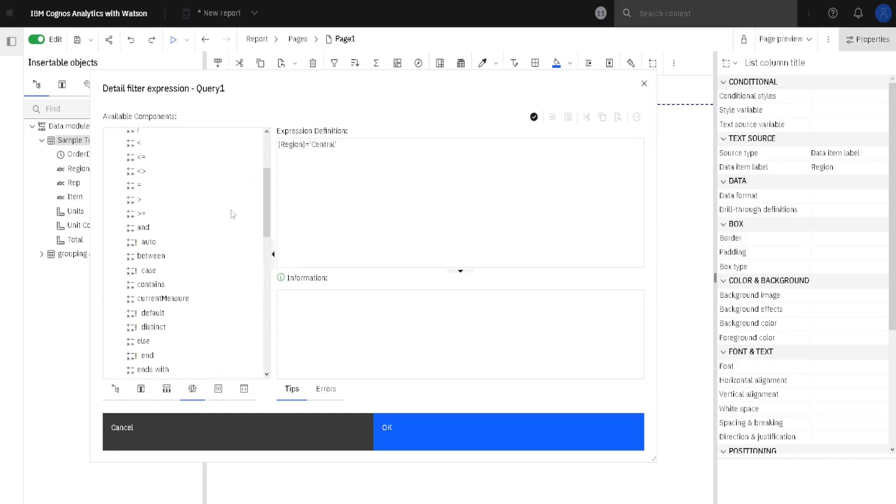
pyautogui.moveTo(143, 228); pyautogui.dragTo(365, 146)
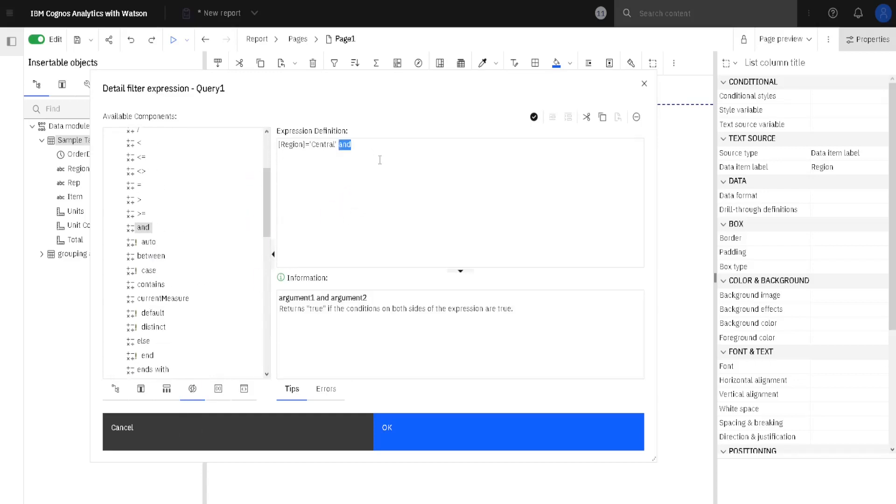
pyautogui.click(365, 147)
# Add the Rep data item after the and operator, followed by an equals sign.
pyautogui.click(140, 391)
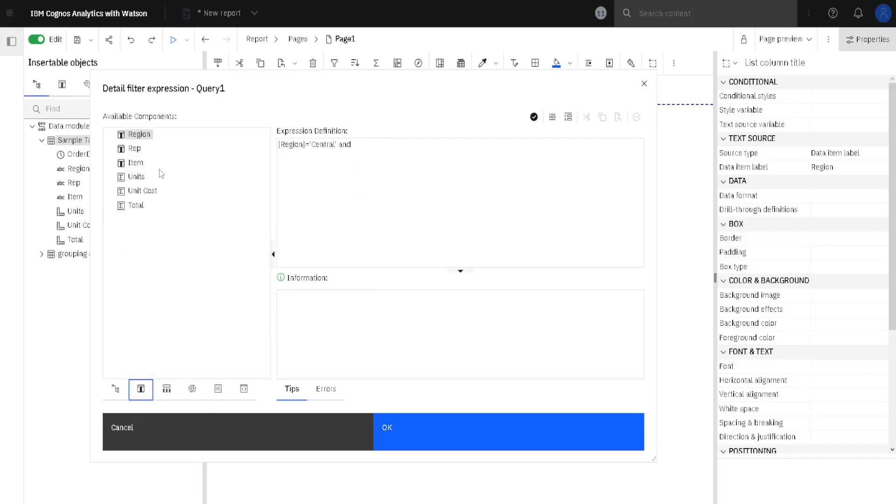
pyautogui.moveTo(135, 149); pyautogui.dragTo(392, 154)
pyautogui.click(395, 158)
pyautogui.write('=')
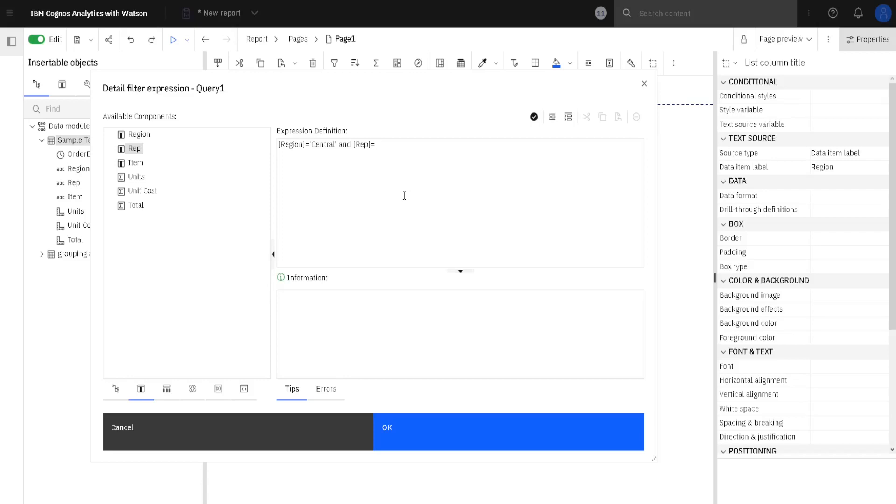
# Search the Rep data values for the wanted sales rep's name and insert it as the value of the Rep condition.
pyautogui.click(553, 122)
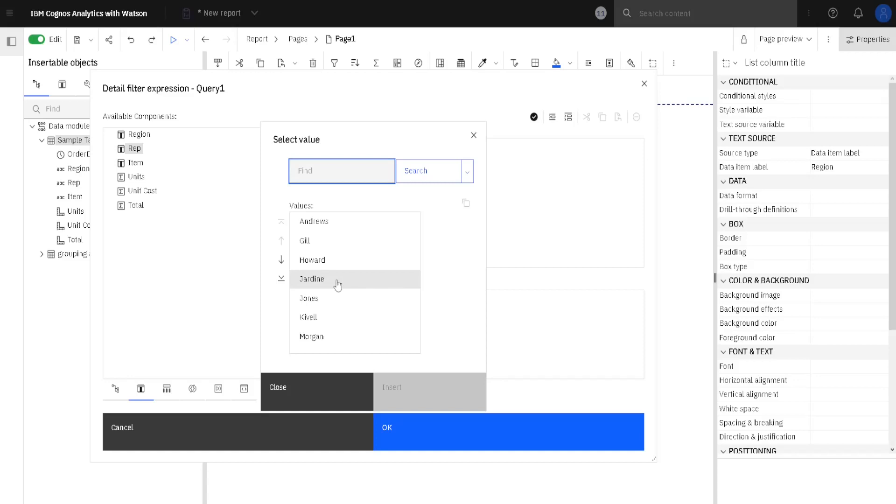
pyautogui.click(338, 284)
pyautogui.click(313, 170)
pyautogui.write('Jardine')
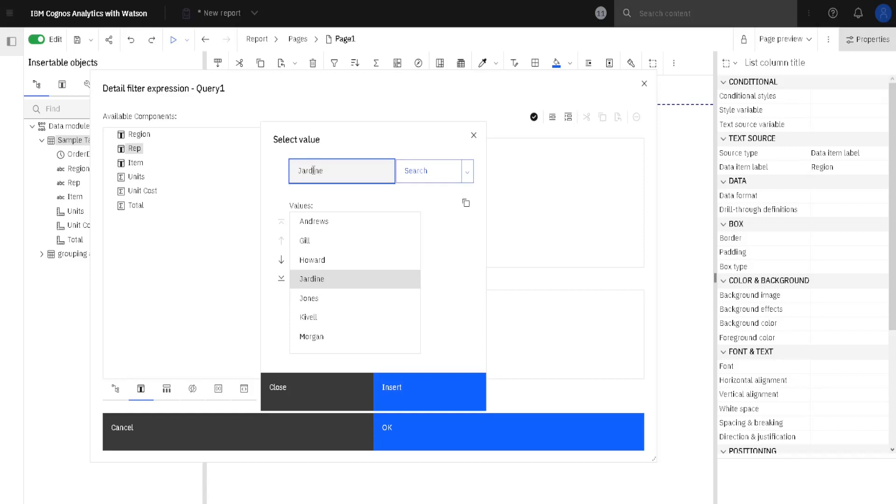
pyautogui.press('Return')
pyautogui.click(340, 223)
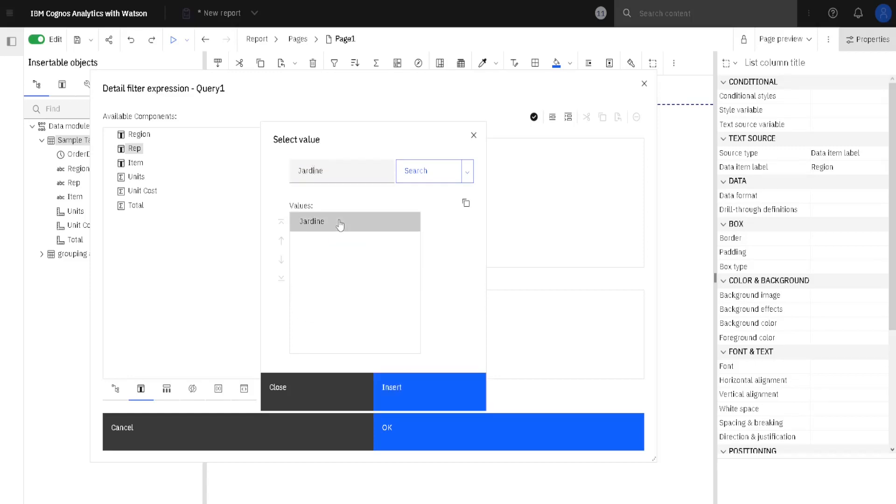
pyautogui.click(469, 174)
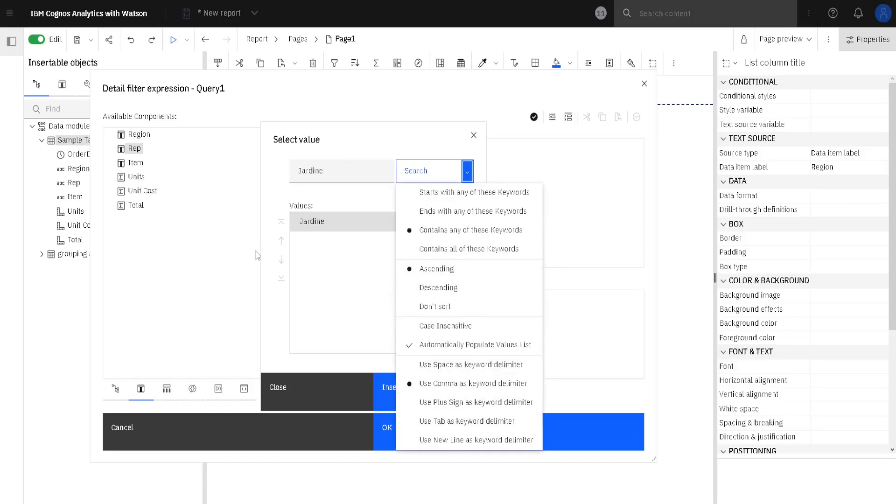
pyautogui.click(272, 202)
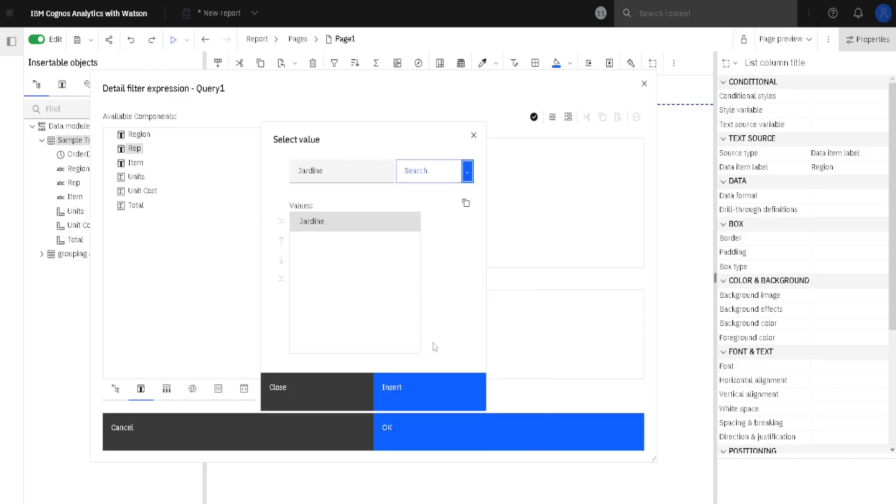
pyautogui.click(413, 390)
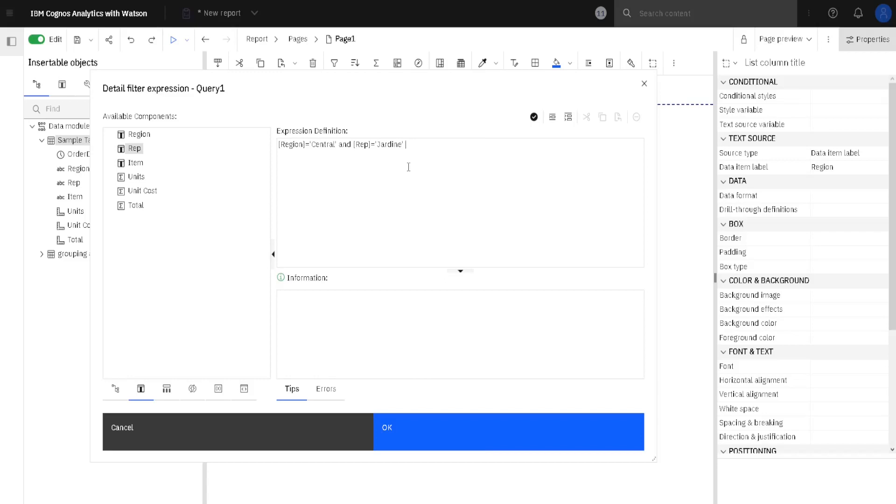
# Extend the expression after the Rep condition with AND, the Item data item and the IN operator.
pyautogui.write('AND')
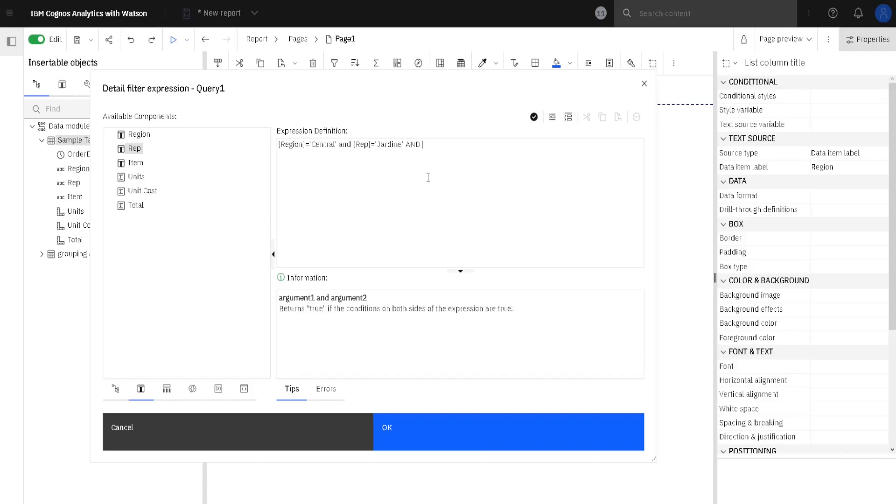
pyautogui.click(135, 162)
pyautogui.click(493, 204)
pyautogui.moveTo(459, 155); pyautogui.dragTo(467, 156)
pyautogui.click(460, 148)
pyautogui.write('IN')
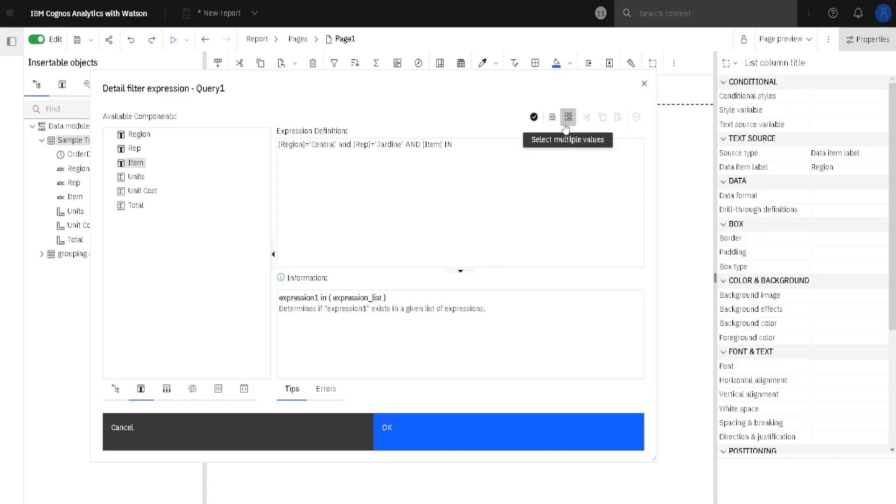
# Insert the Item values Binder, Desk, Pen and Pen Set as the value list of the IN condition.
pyautogui.click(569, 117)
pyautogui.click(285, 217)
pyautogui.keyDown('ctrl'); pyautogui.click(282, 237); pyautogui.keyUp('ctrl')
pyautogui.keyDown('ctrl'); pyautogui.click(282, 255); pyautogui.keyUp('ctrl')
pyautogui.keyDown('ctrl'); pyautogui.click(293, 274); pyautogui.keyUp('ctrl')
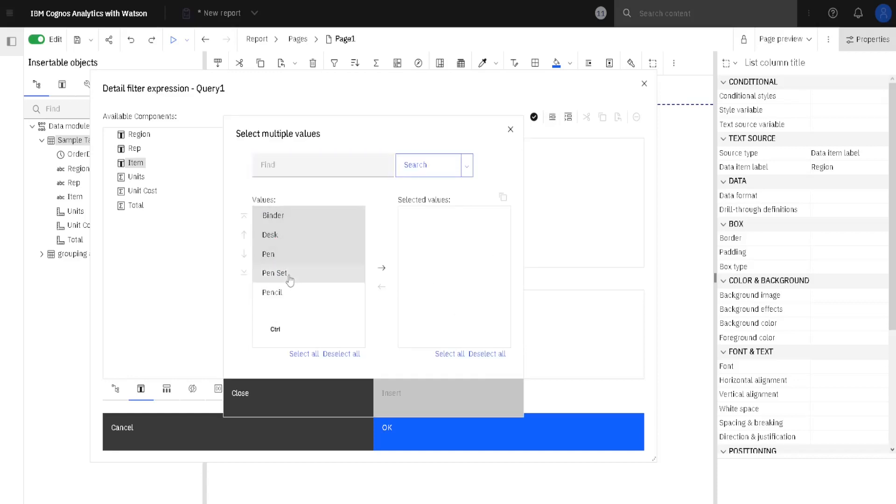
pyautogui.click(381, 268)
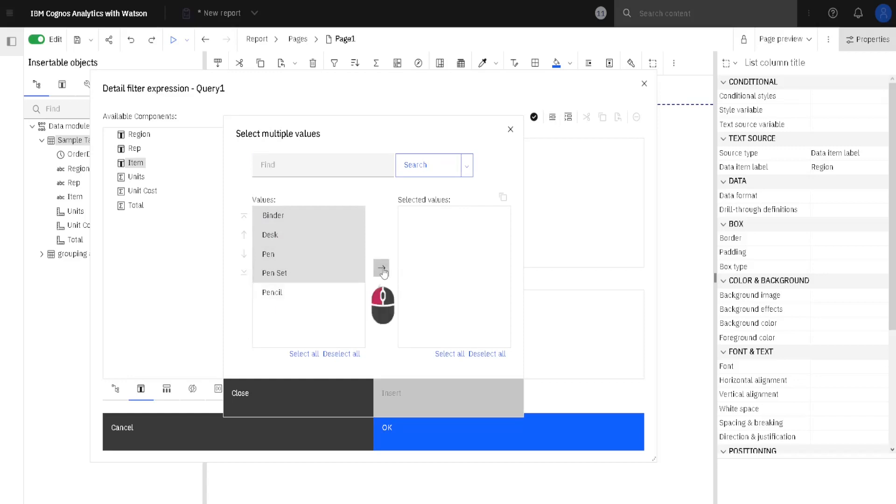
pyautogui.click(425, 407)
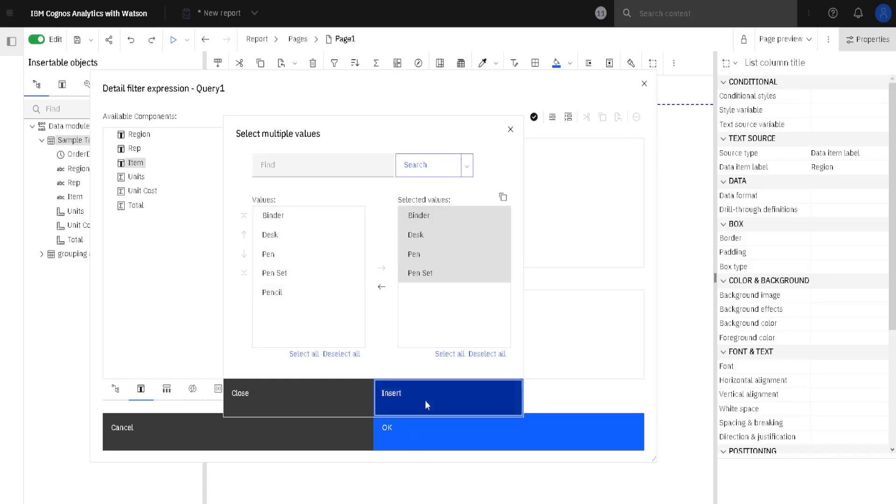
# Accept the finished filter expression and apply the detail filter to the list.
pyautogui.moveTo(562, 144); pyautogui.dragTo(424, 144)
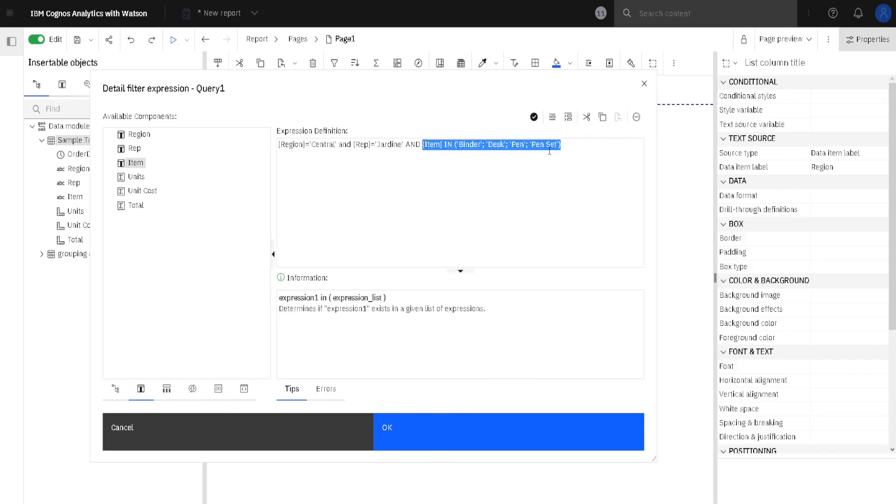
pyautogui.click(575, 149)
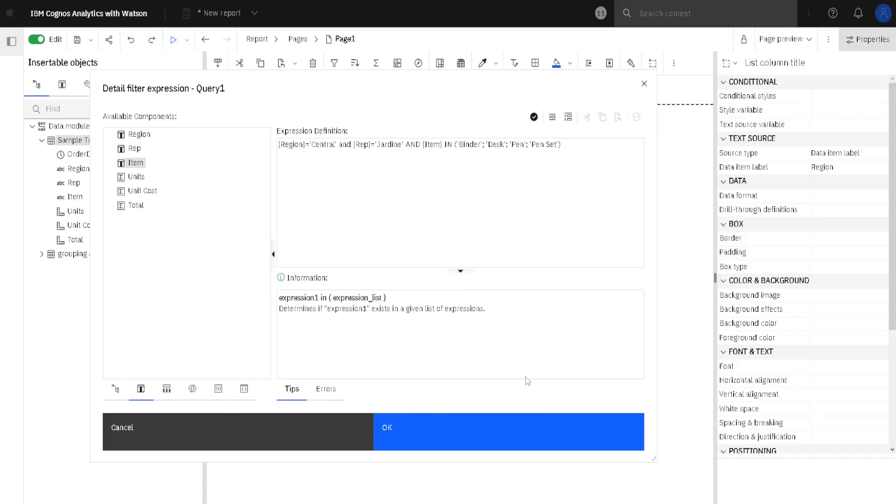
pyautogui.click(447, 439)
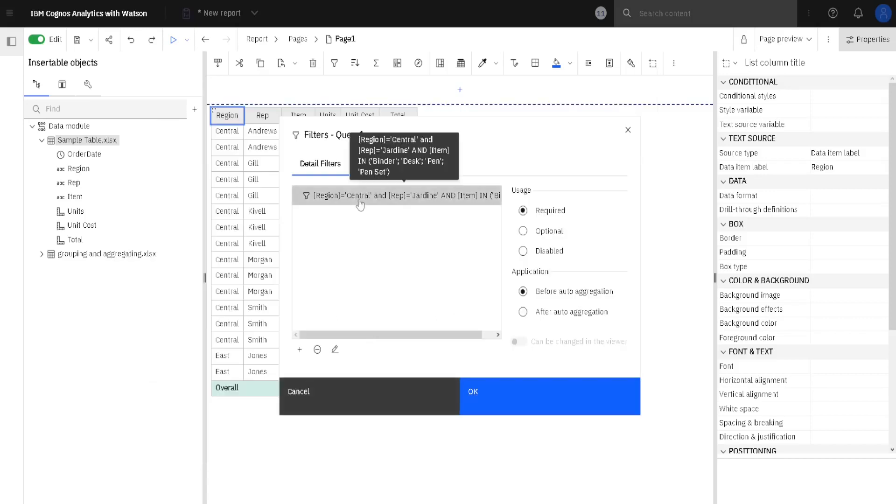
pyautogui.click(509, 405)
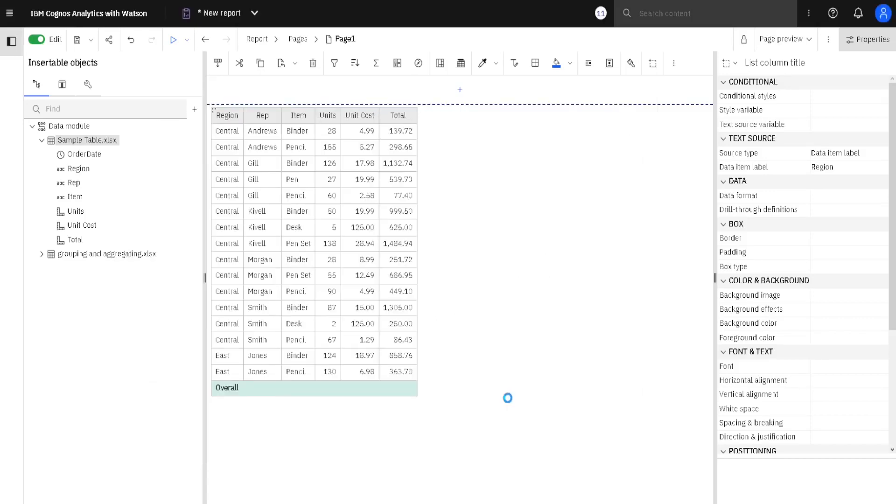